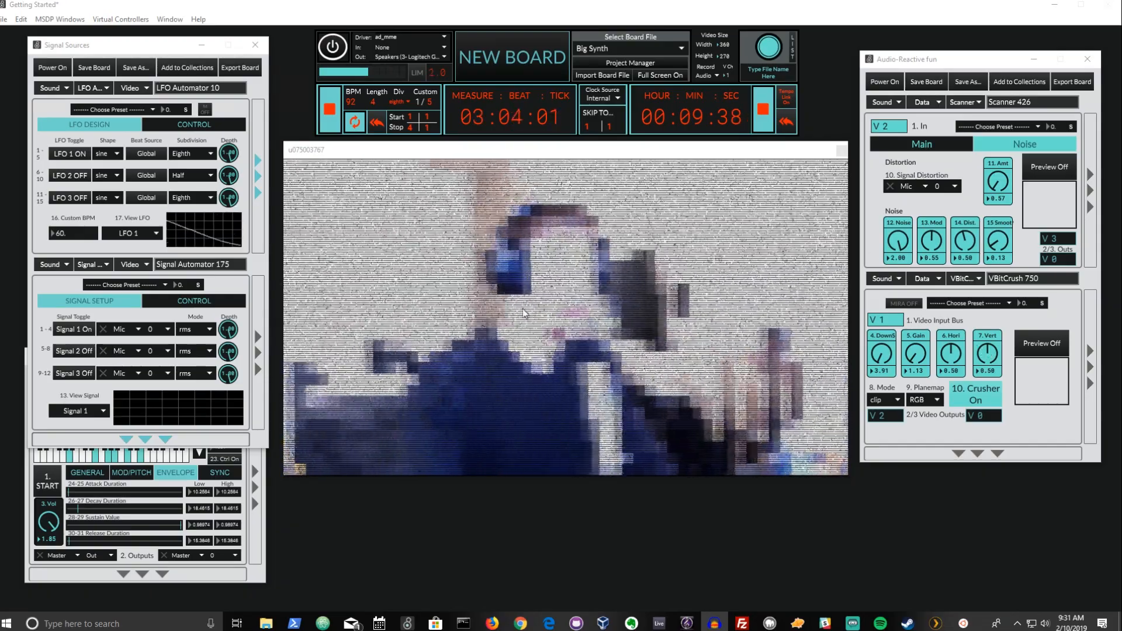
Set the VBitCrush module's horizontal value to 0.48 and try the Scanner module's noise distortion.
mouse_move(950, 354)
left_mouse_down()
mouse_move(950, 371)
mouse_move(951, 332)
left_mouse_up()
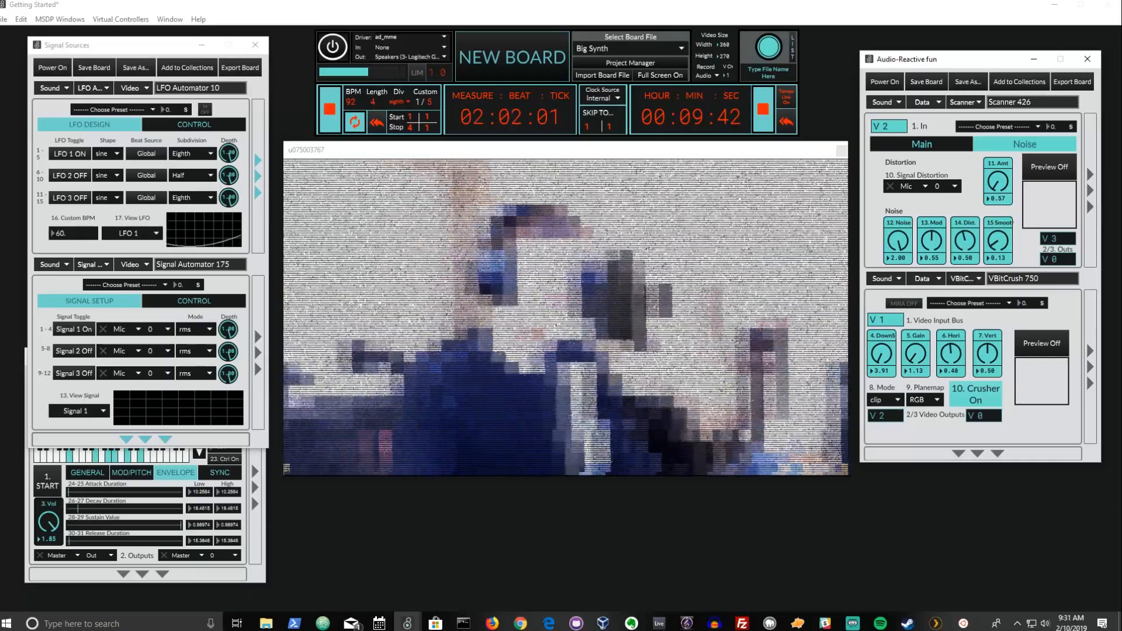
mouse_move(965, 240)
left_mouse_down()
mouse_move(965, 255)
mouse_move(965, 240)
left_mouse_up()
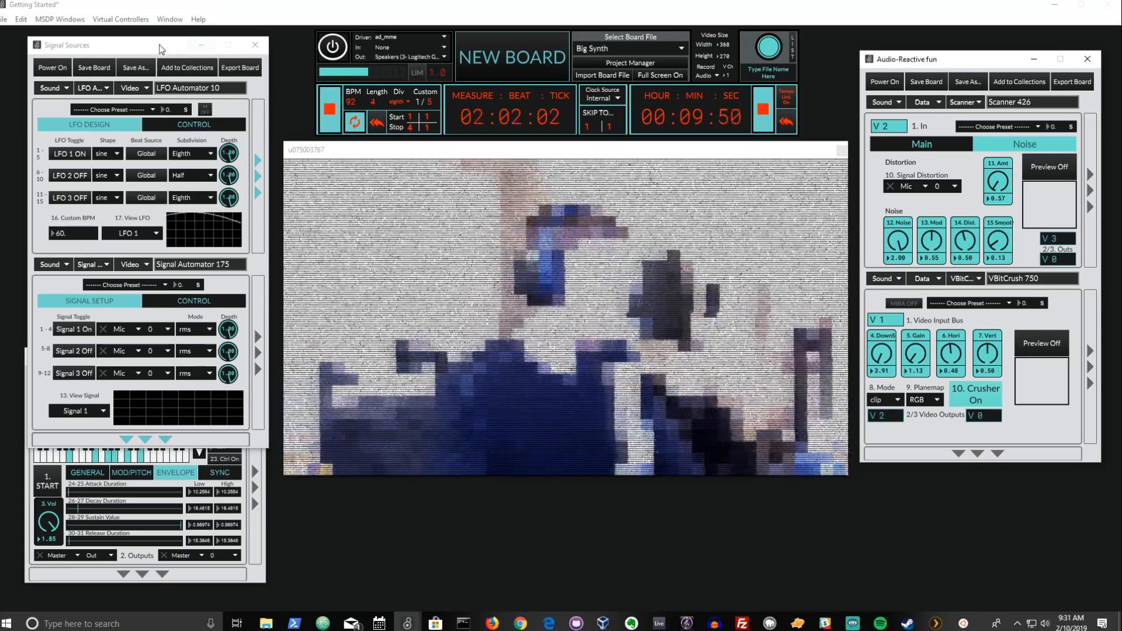
Look up the LFO Automator and Signal Automator among the data modules available on the Signal Sources board.
left_click(150, 44)
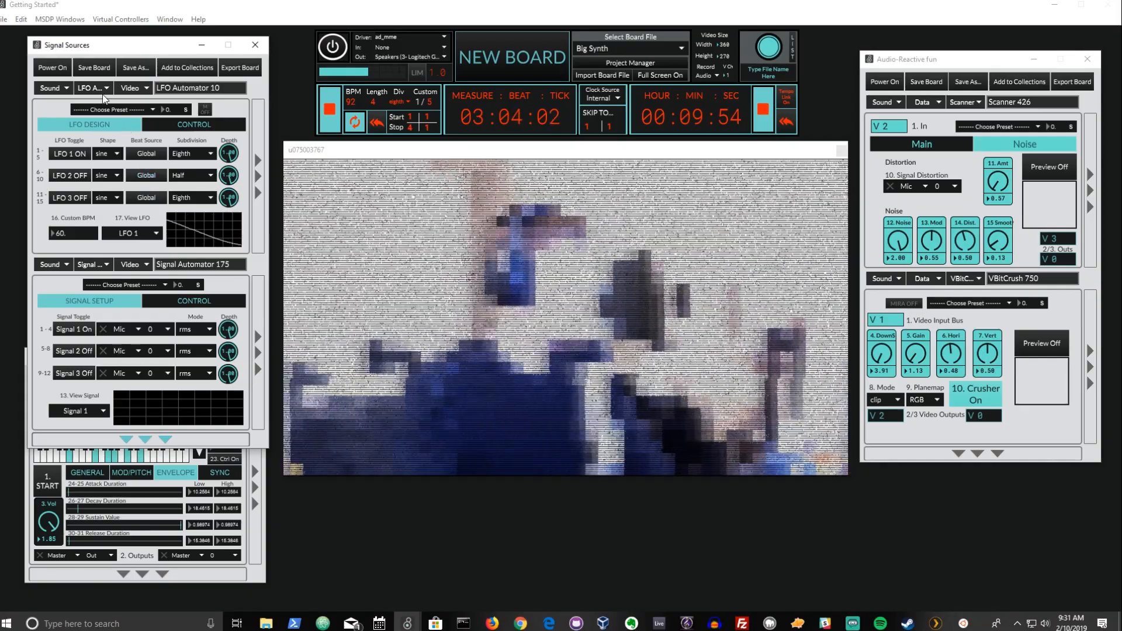
left_click(103, 89)
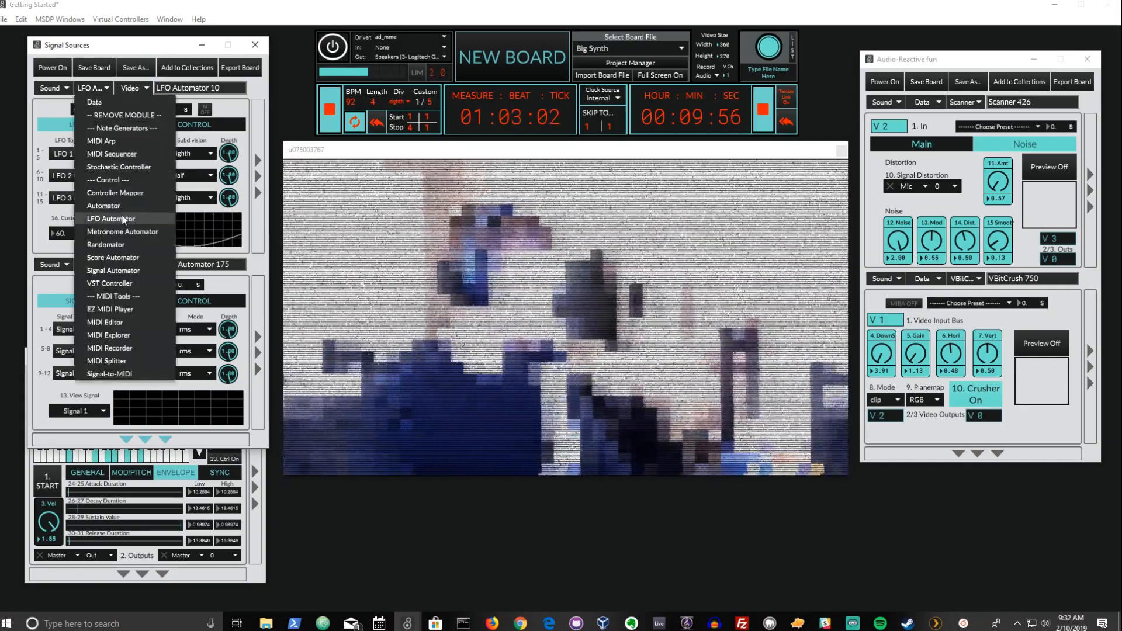
left_click(66, 235)
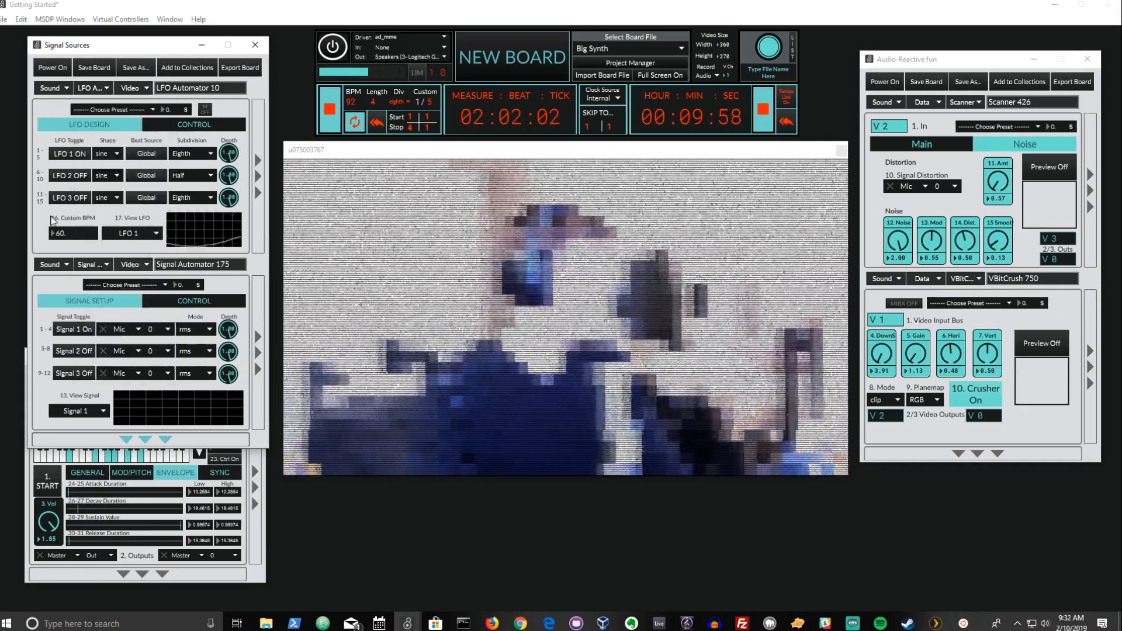
left_click(88, 265)
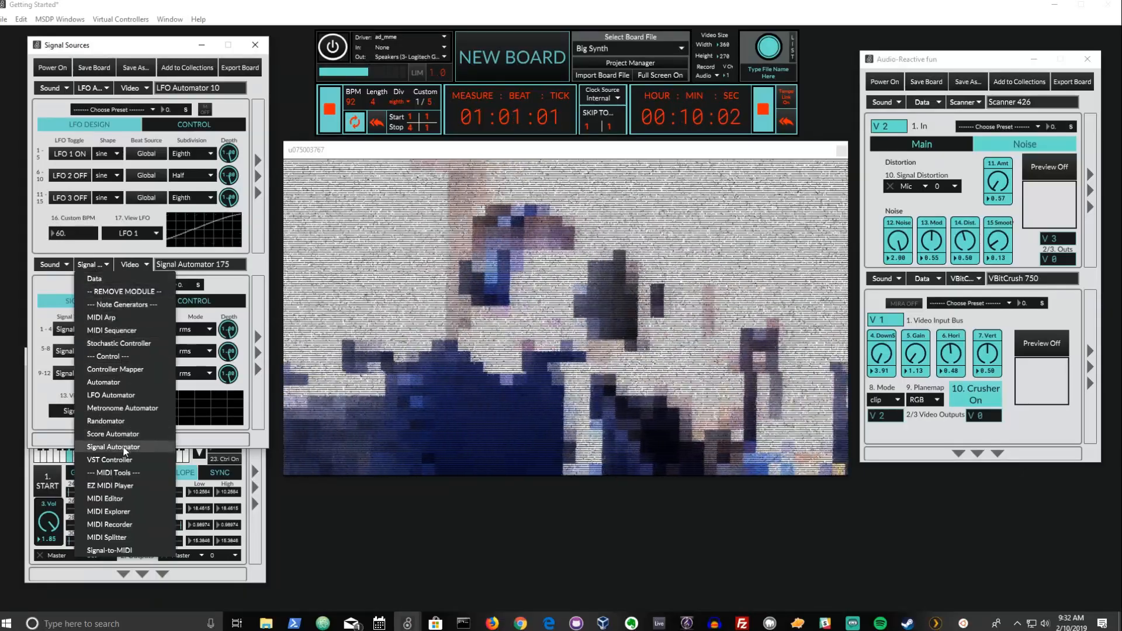
left_click(54, 283)
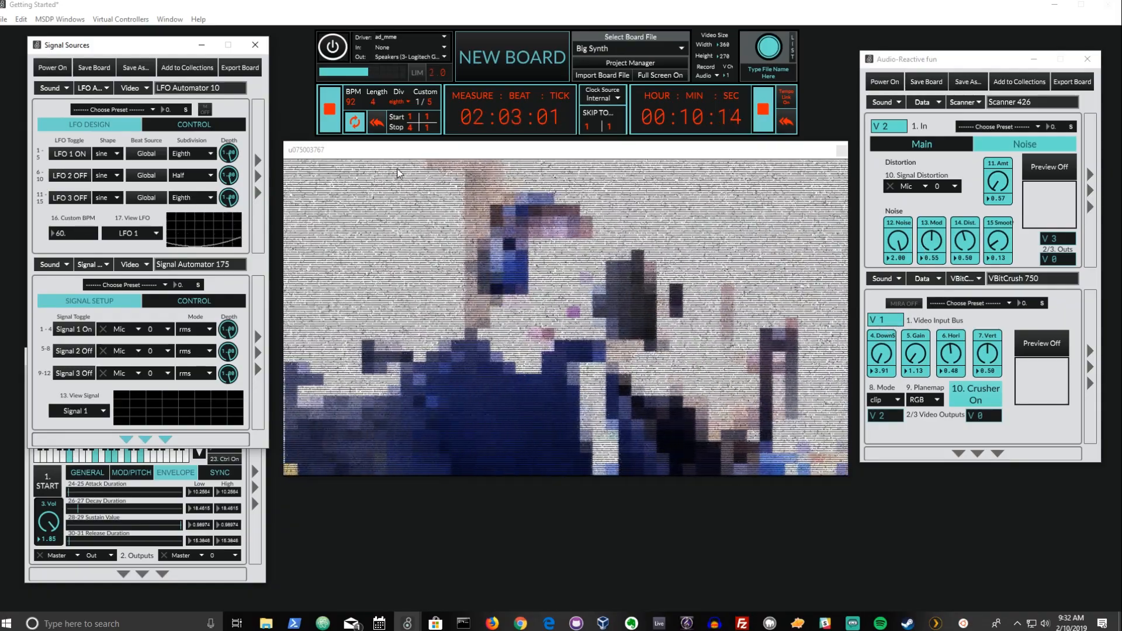
Move the video output window slightly down, view the Stochastic Grains board and return to the Signal Sources board.
mouse_move(418, 156)
left_mouse_down()
mouse_move(407, 169)
mouse_move(414, 163)
left_mouse_up()
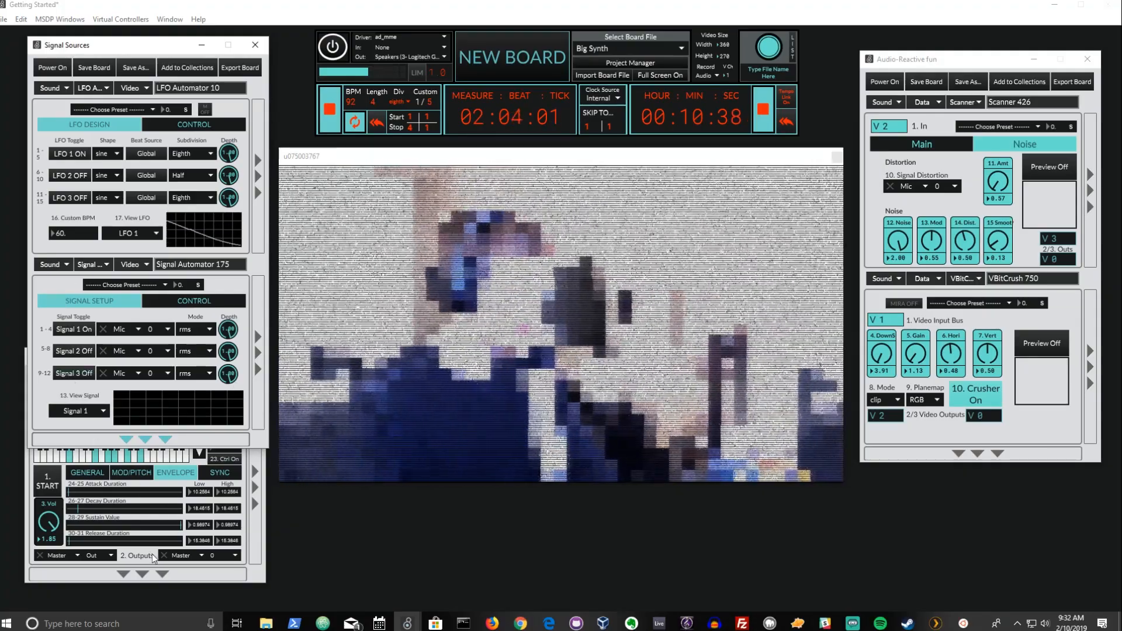
left_click(144, 559)
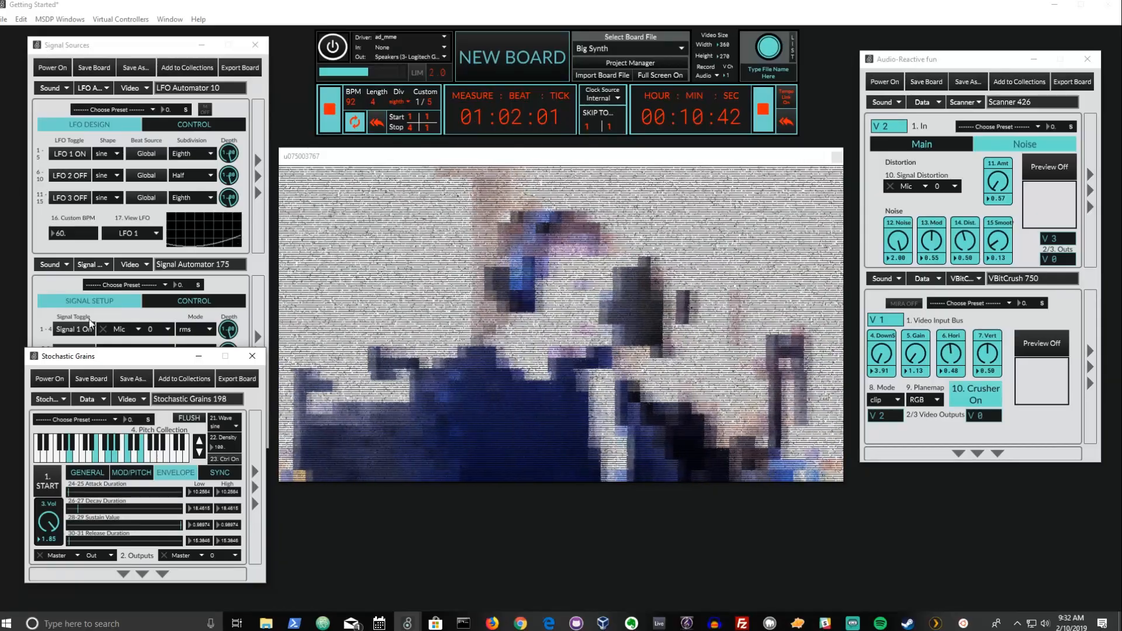
left_click(65, 283)
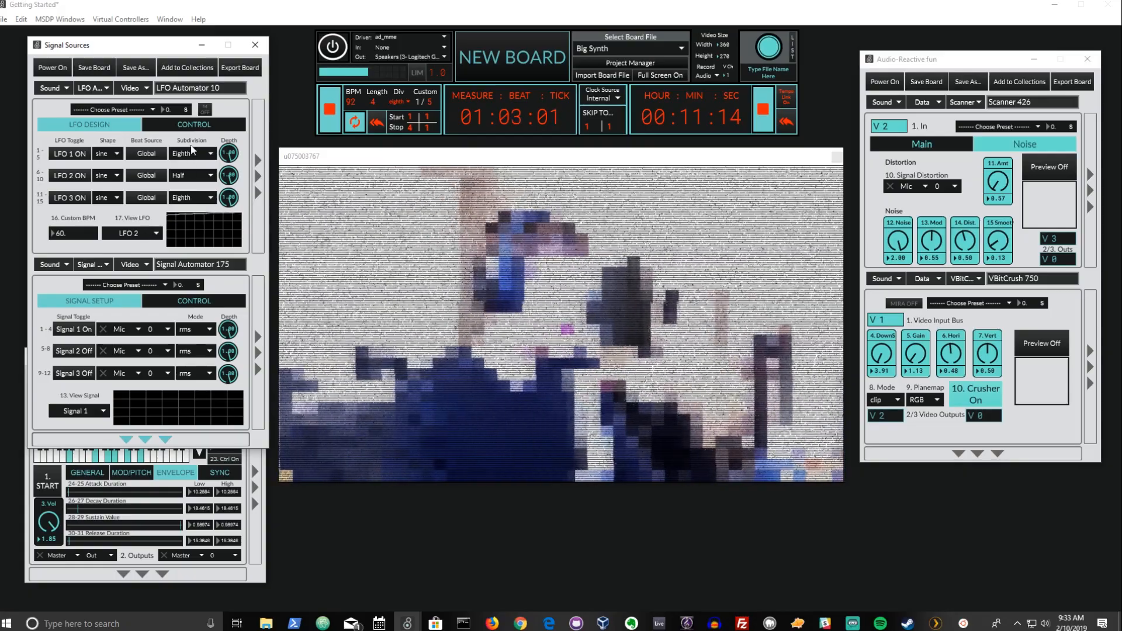
View the waveforms of LFO 3 and the combination 1+2 in the LFO Automator, and return the view to LFO 1.
left_click(136, 235)
left_click(136, 273)
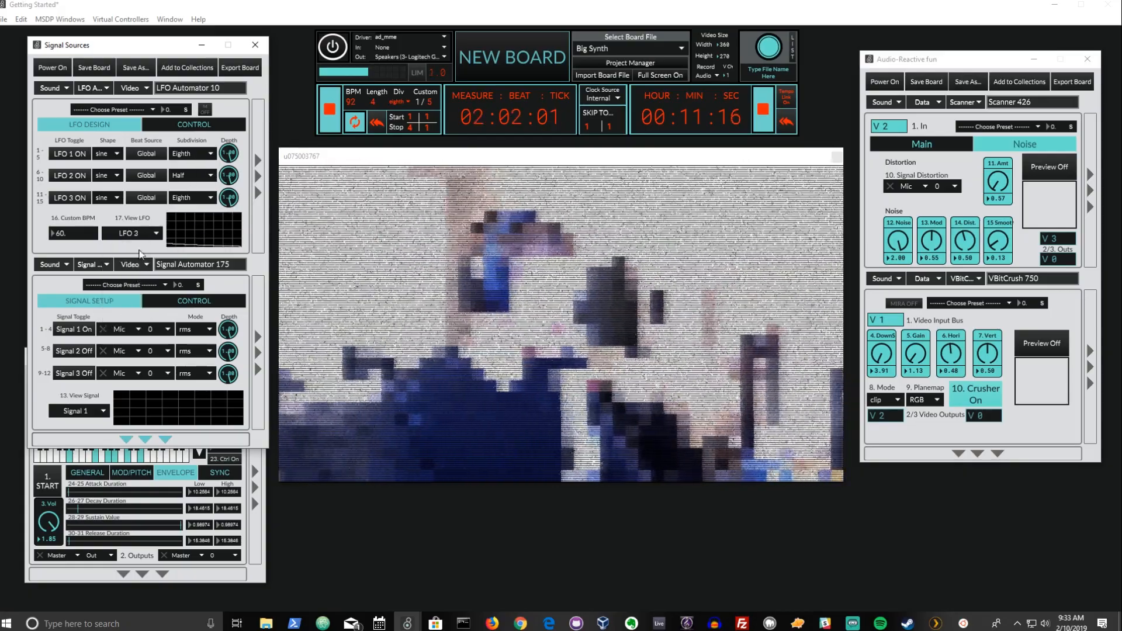
left_click(131, 233)
left_click(135, 286)
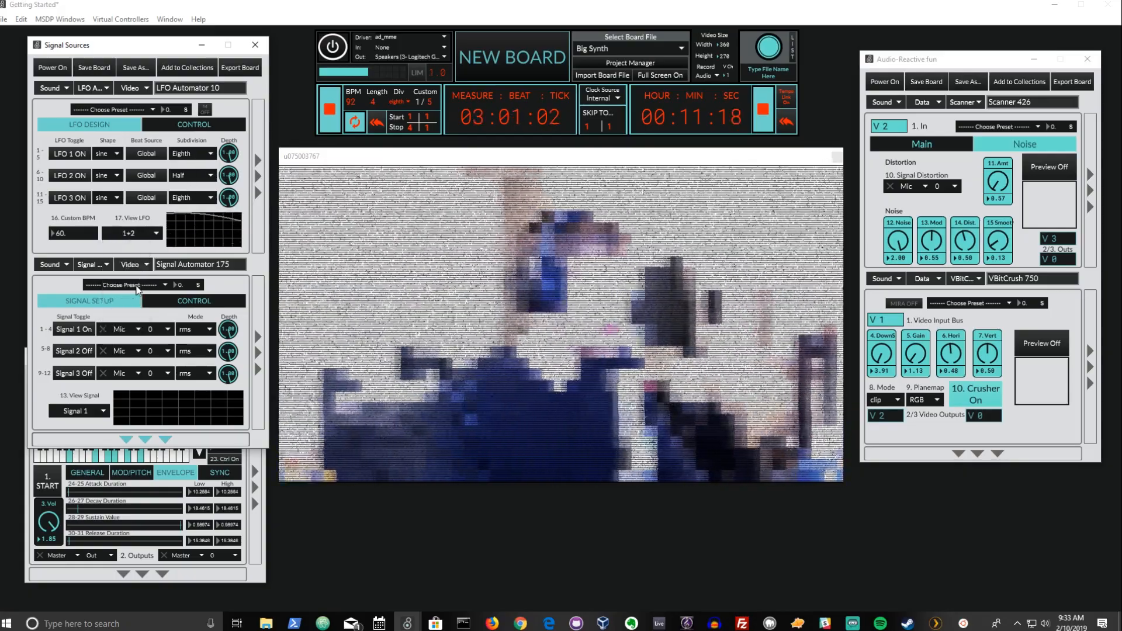
left_click(135, 247)
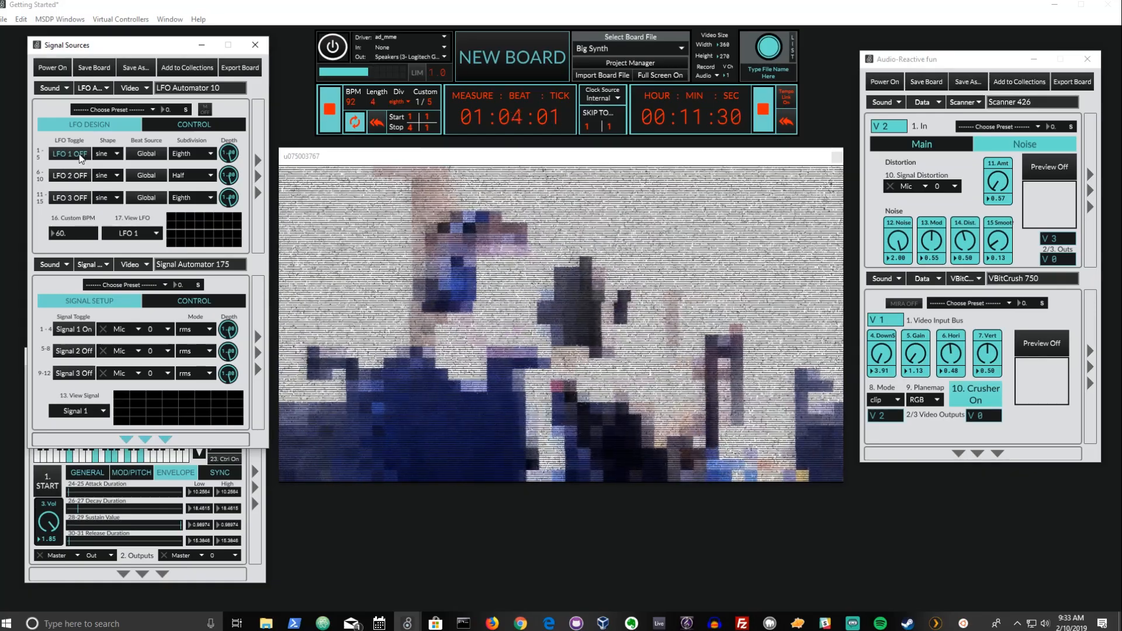
Try the saw, saw2, cello and distorted4 shapes on LFO 1 and return it to sine.
left_click(108, 155)
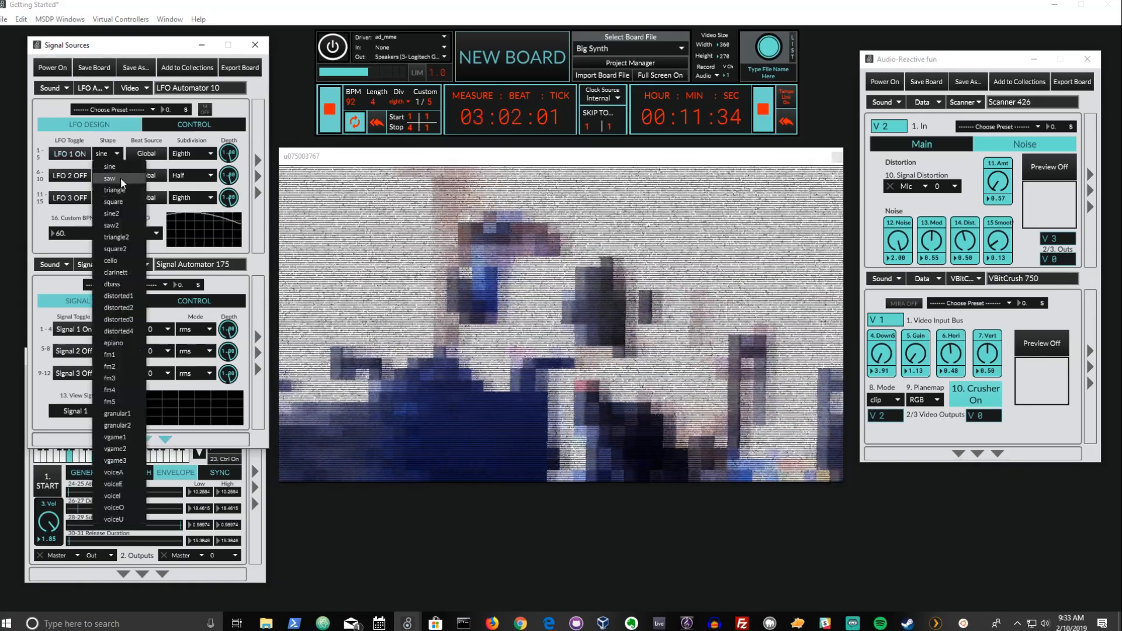
left_click(121, 179)
left_click(108, 153)
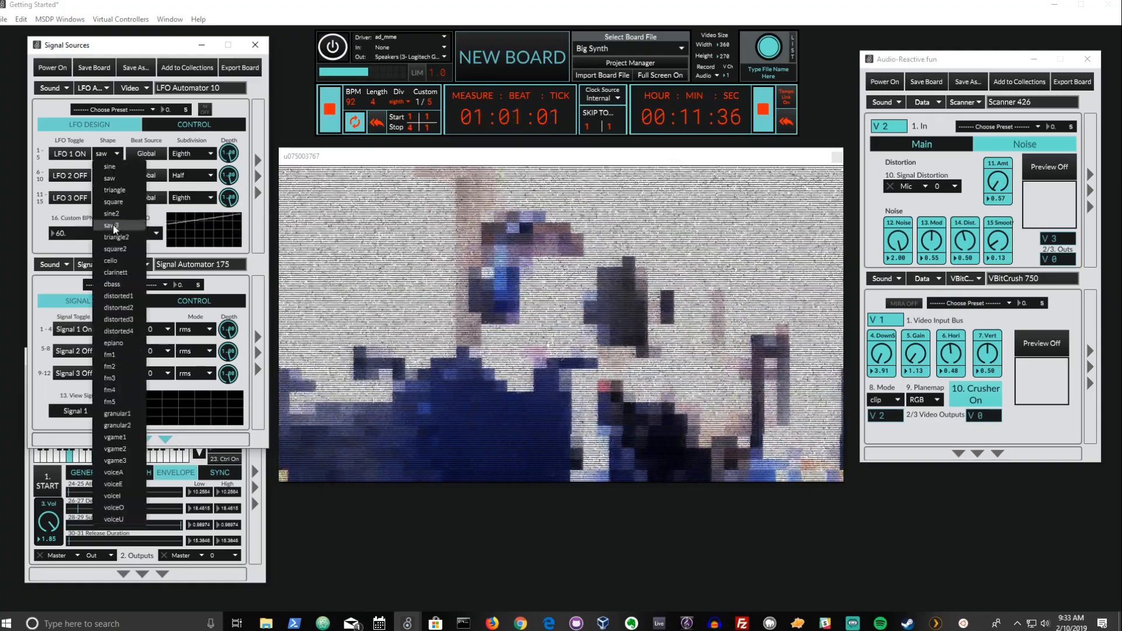
left_click(115, 213)
left_click(114, 154)
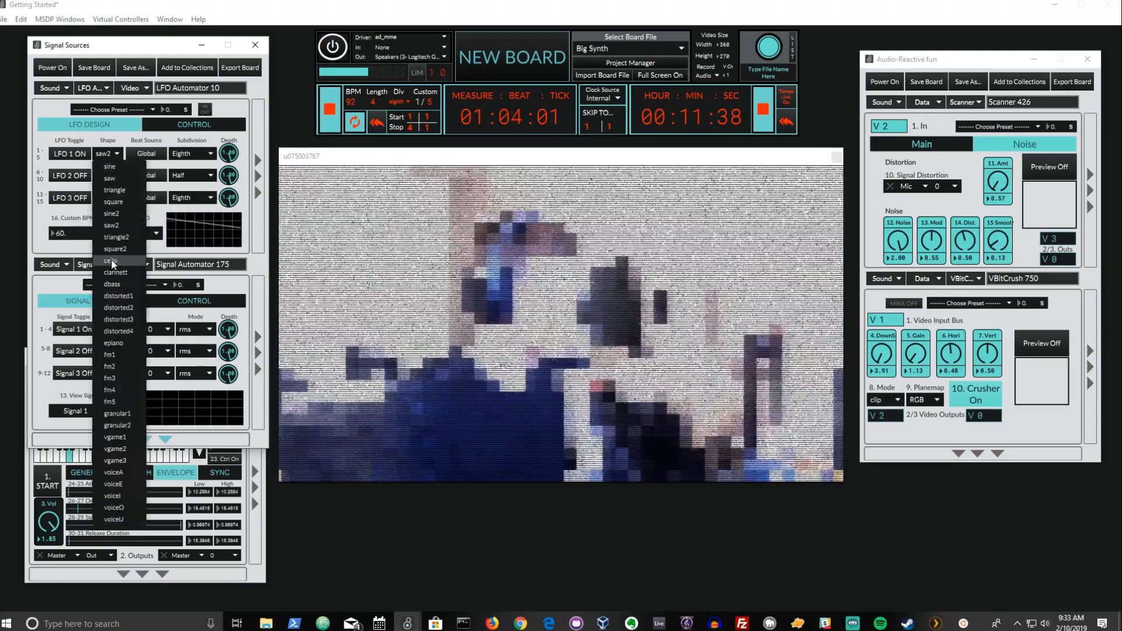
left_click(112, 267)
left_click(117, 155)
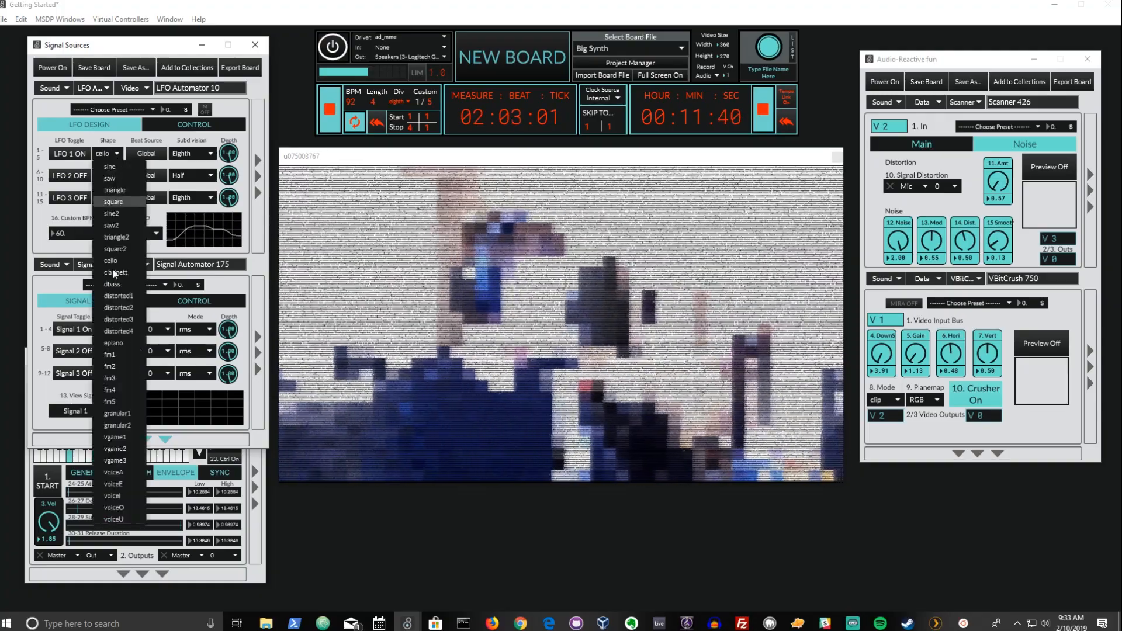
left_click(116, 332)
left_click(106, 153)
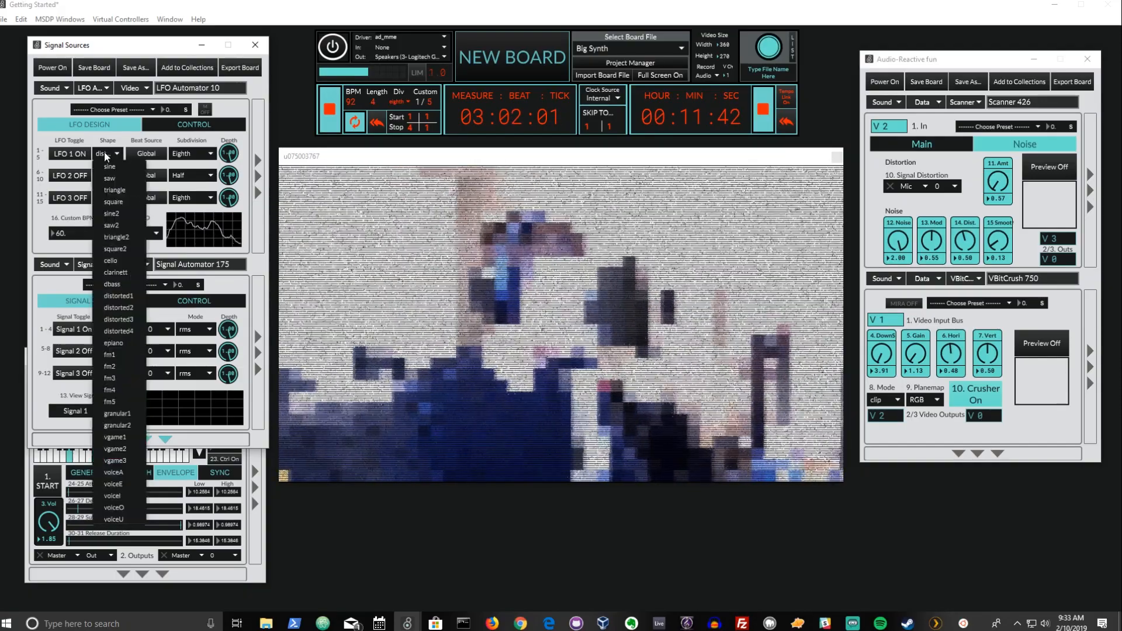
left_click(112, 166)
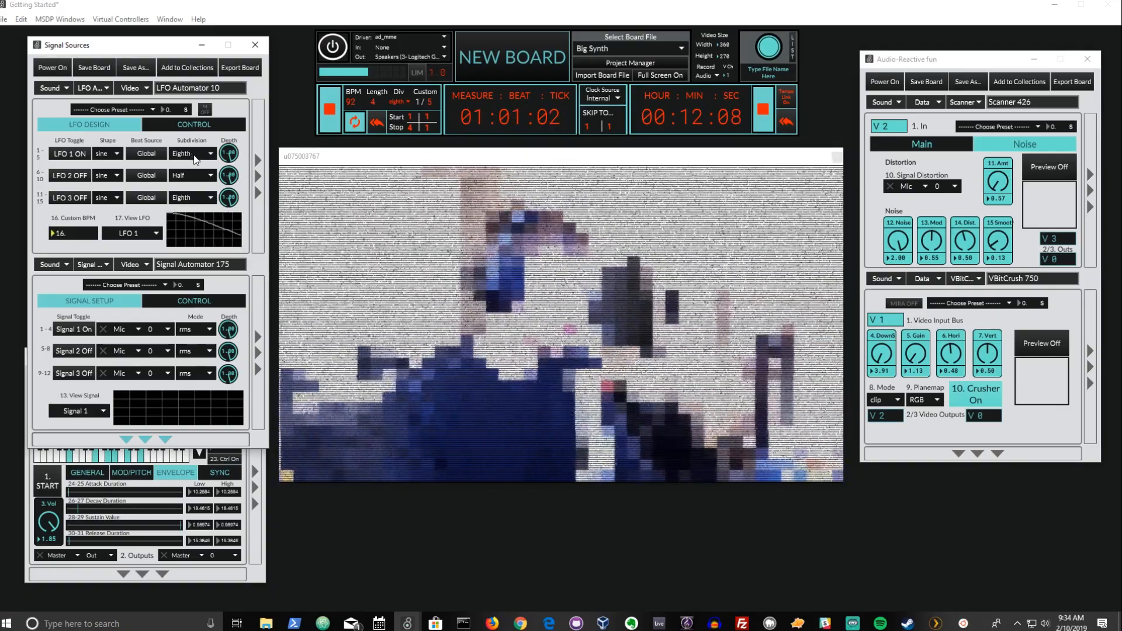
Set LFO 1's subdivision to Quarter and the VBitCrush module's vertical value to 0.49.
left_click(195, 156)
left_click(200, 230)
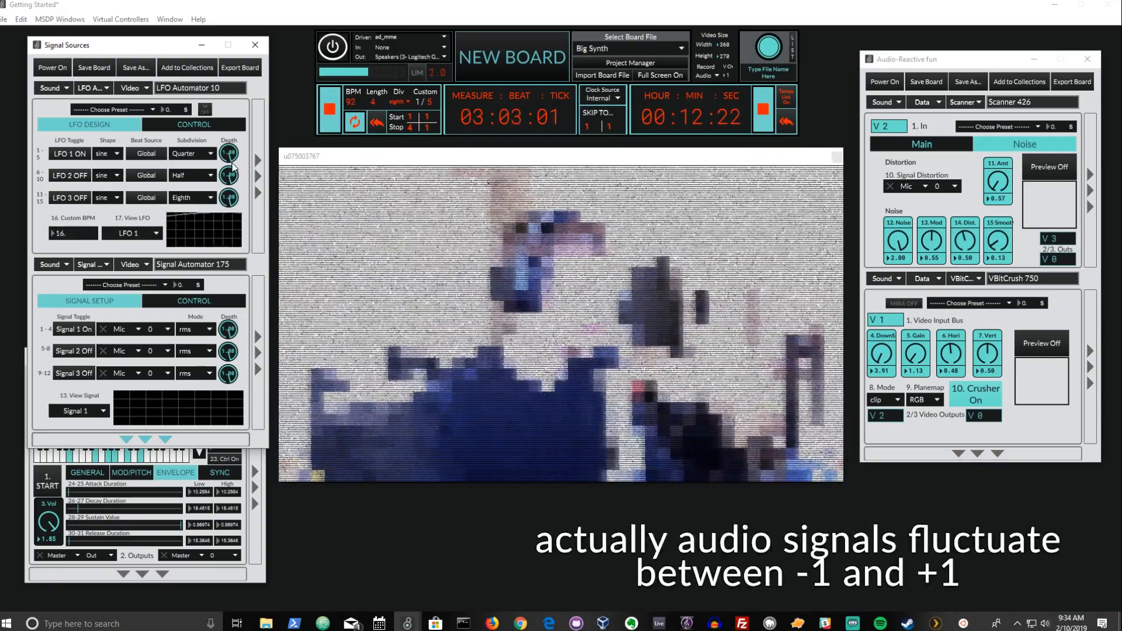
left_click_drag(231, 157, 230, 213)
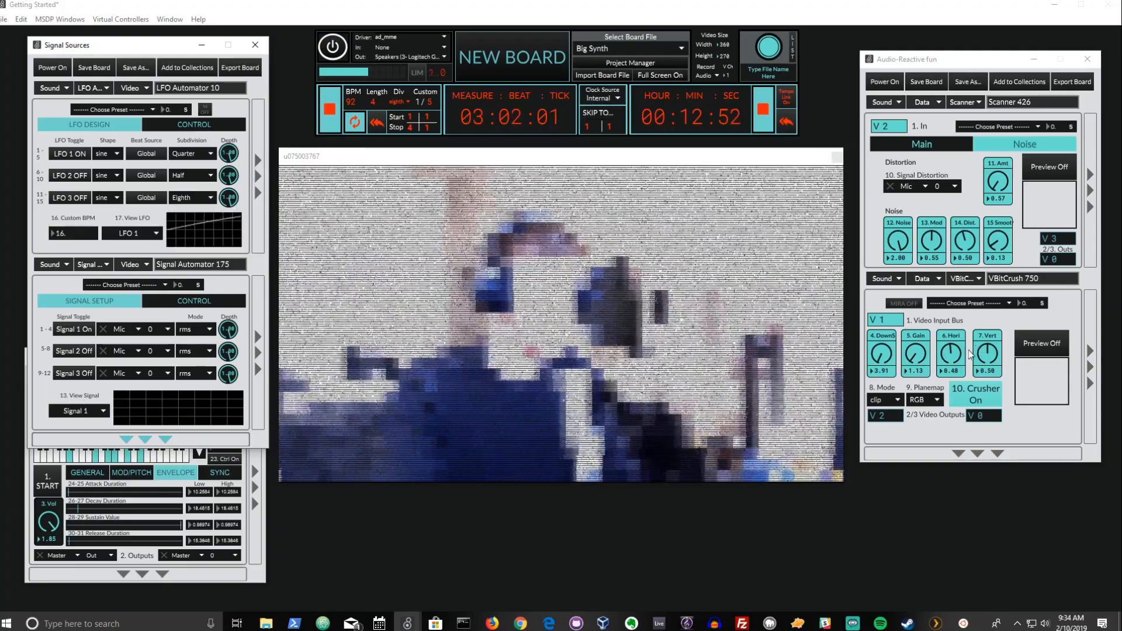
left_click_drag(952, 351, 952, 362)
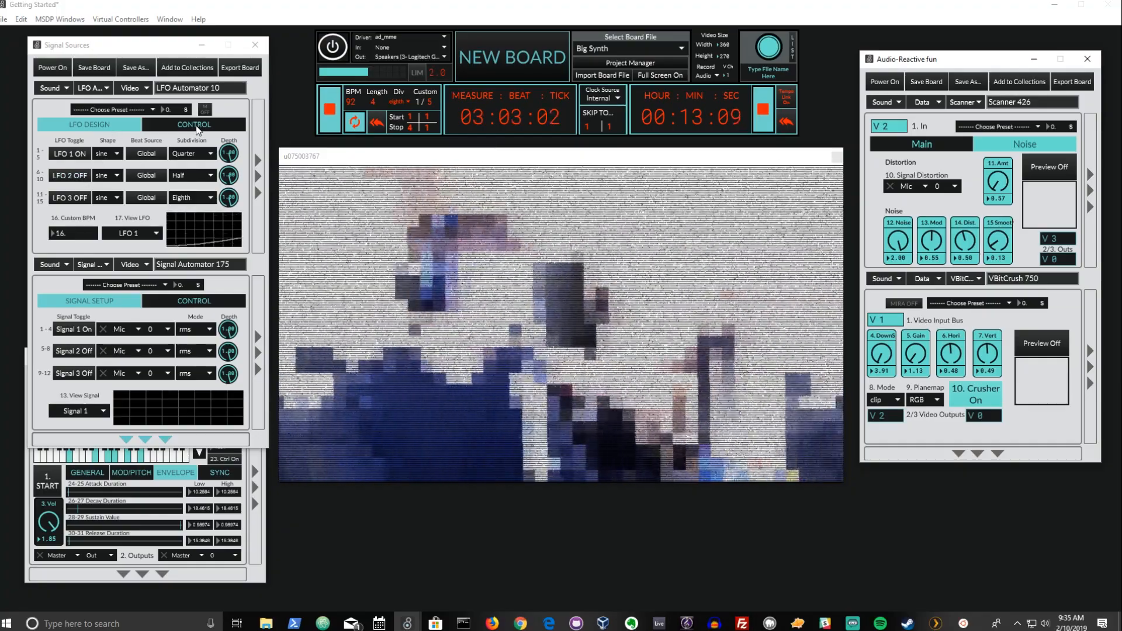
Examine the LFO Automator's control assignments and the LFO choices for its first row, comparing them with the LFO design settings.
left_click(195, 126)
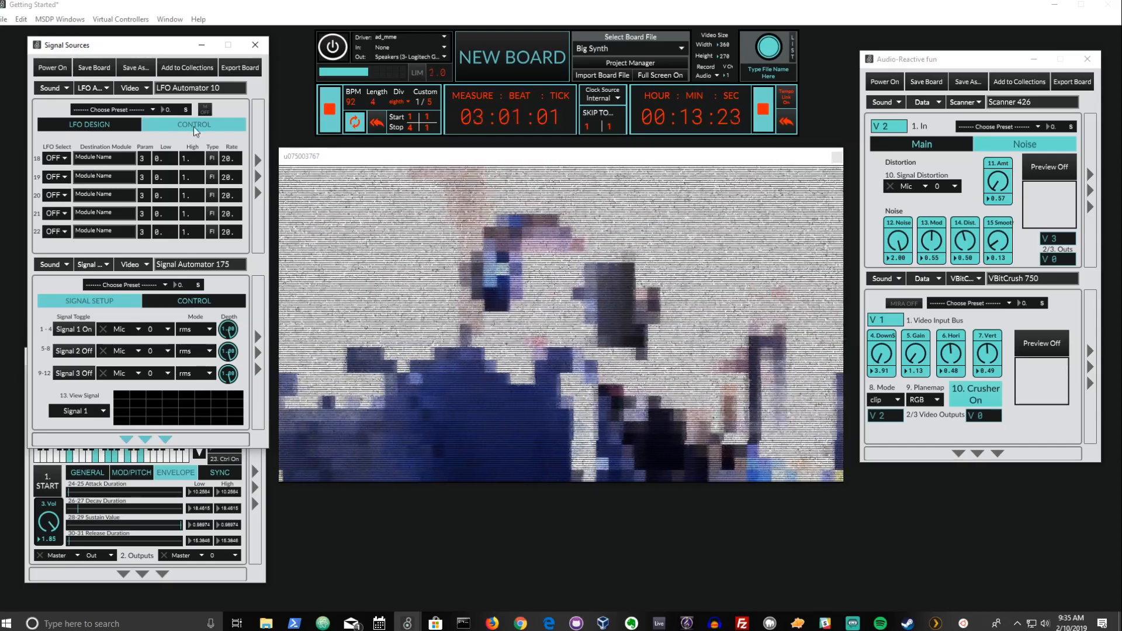
left_click(80, 122)
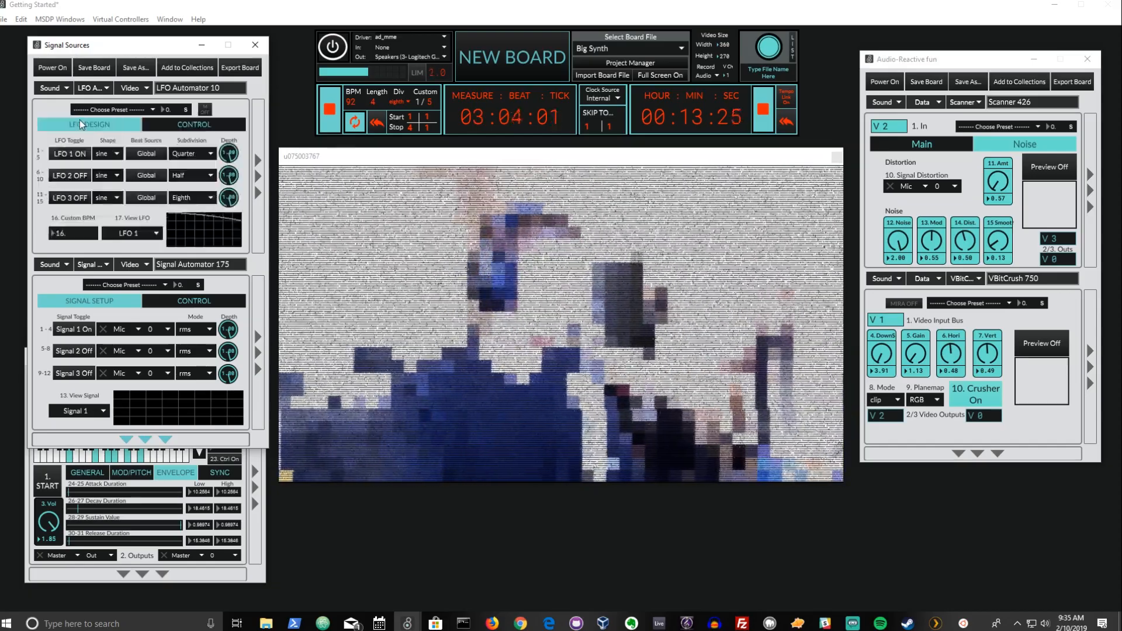
left_click(183, 125)
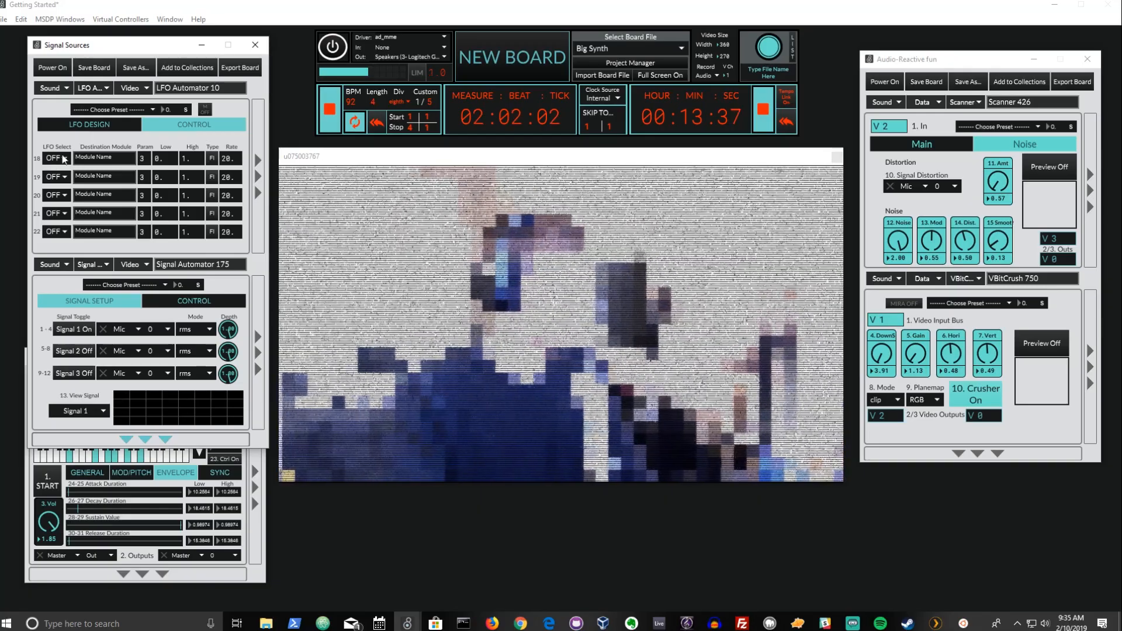
left_click(62, 159)
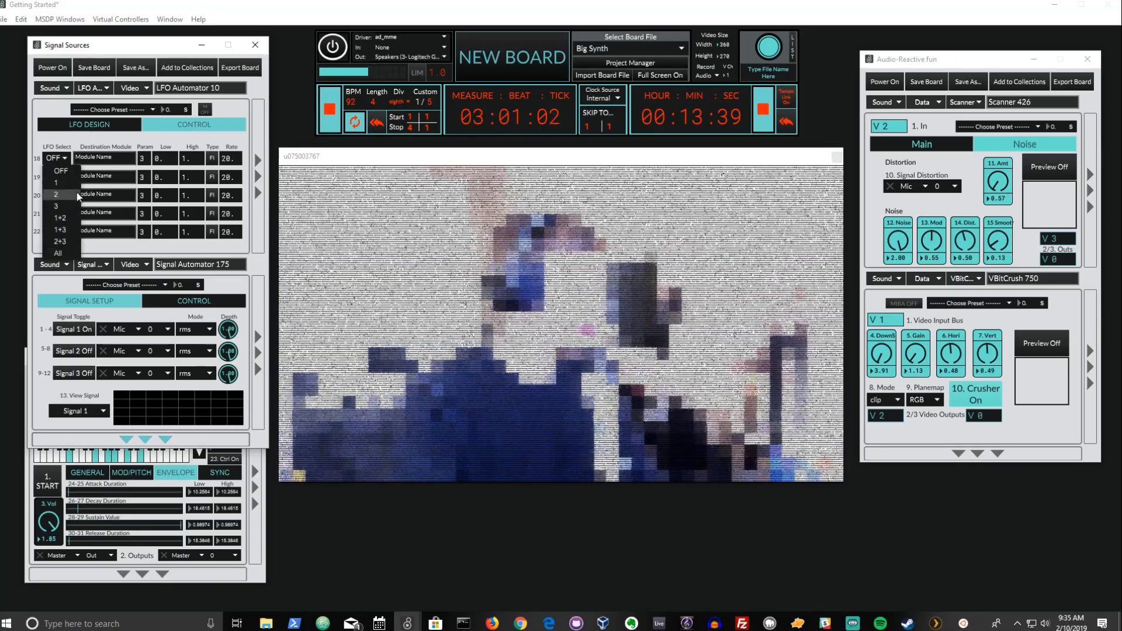
left_click(76, 171)
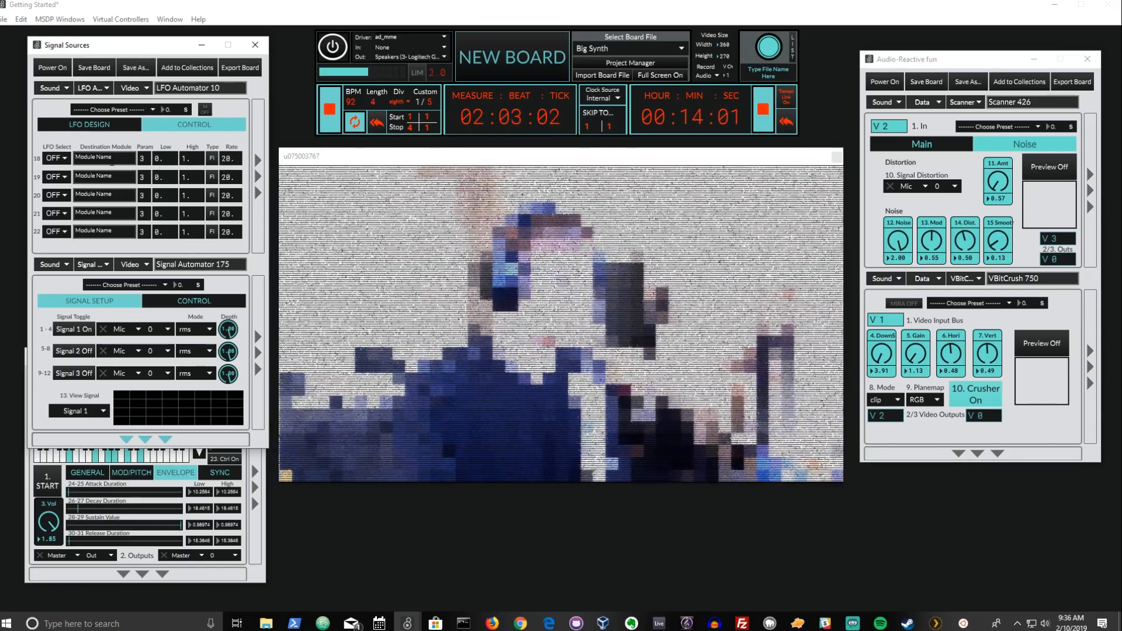
left_click(103, 128)
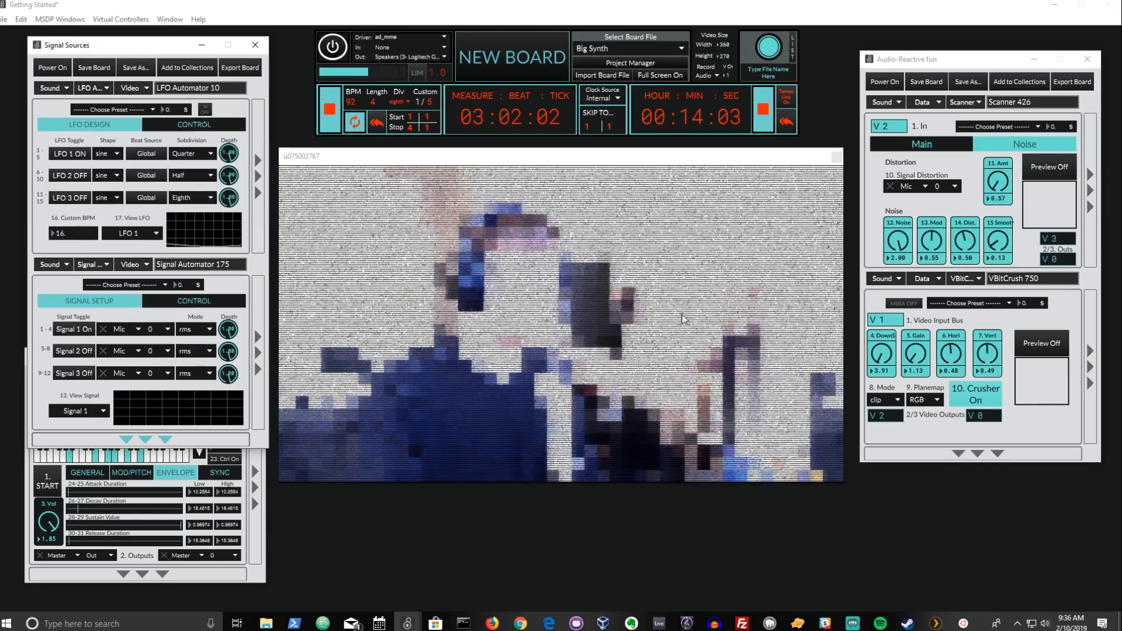
Set the VBitCrush module's horizontal value to 0.51 and show the LFO Automator's control assignments.
left_click_drag(948, 351, 948, 354)
left_click(93, 123)
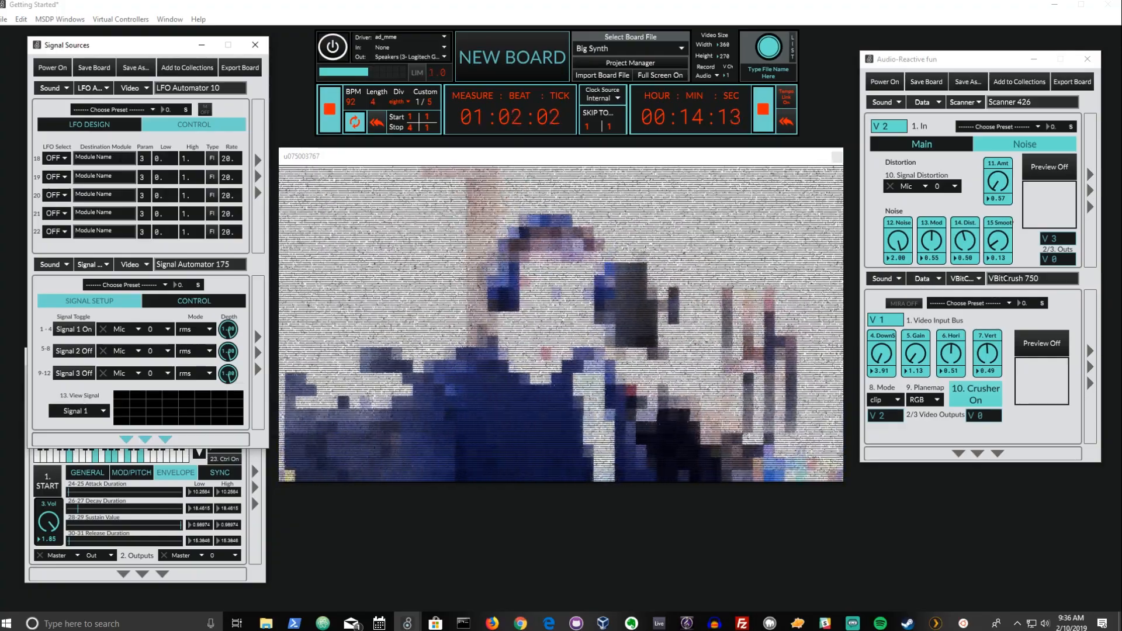
Rename the VBitCrush 750 module as bitCrush and copy the new name.
left_click_drag(988, 279, 1042, 279)
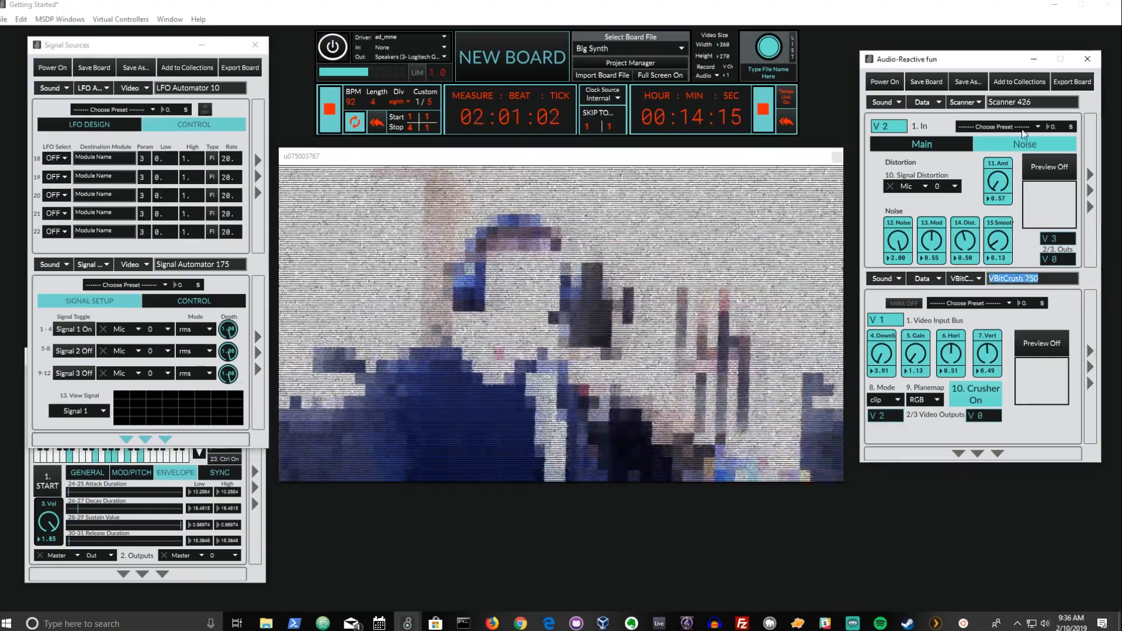
left_click(1035, 102)
left_click_drag(1035, 101, 989, 103)
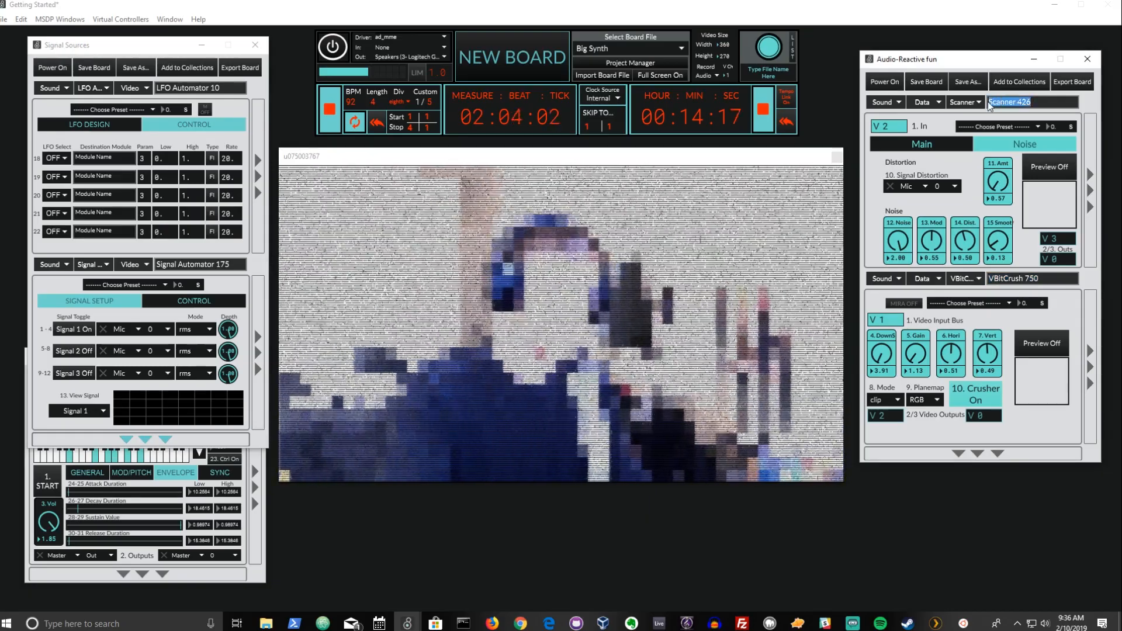
left_click(1048, 278)
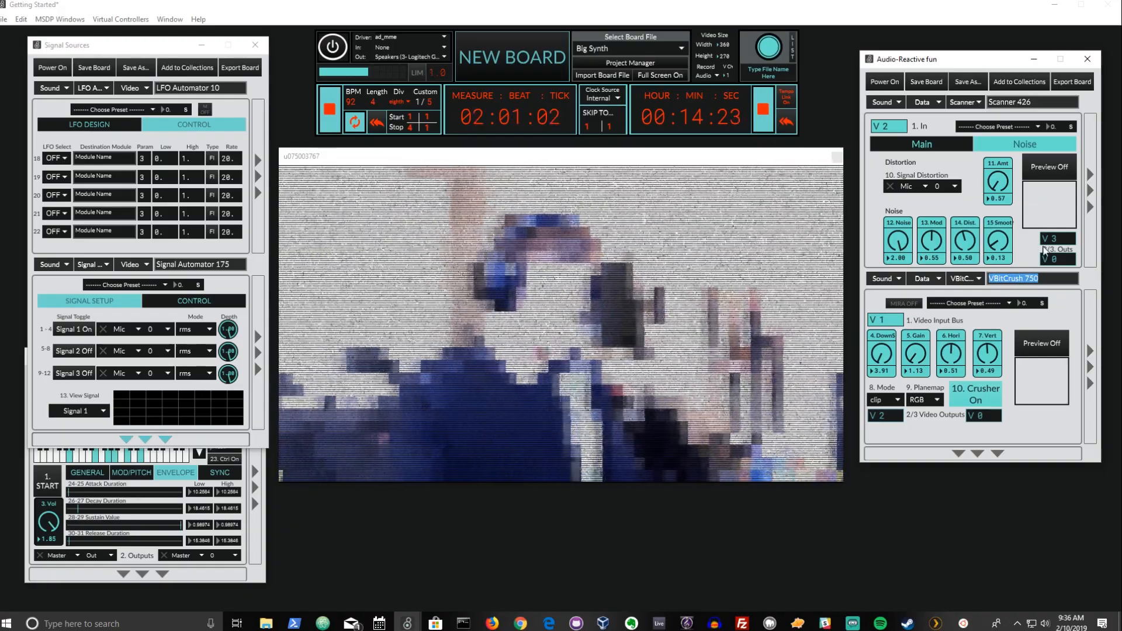
type("bitCru")
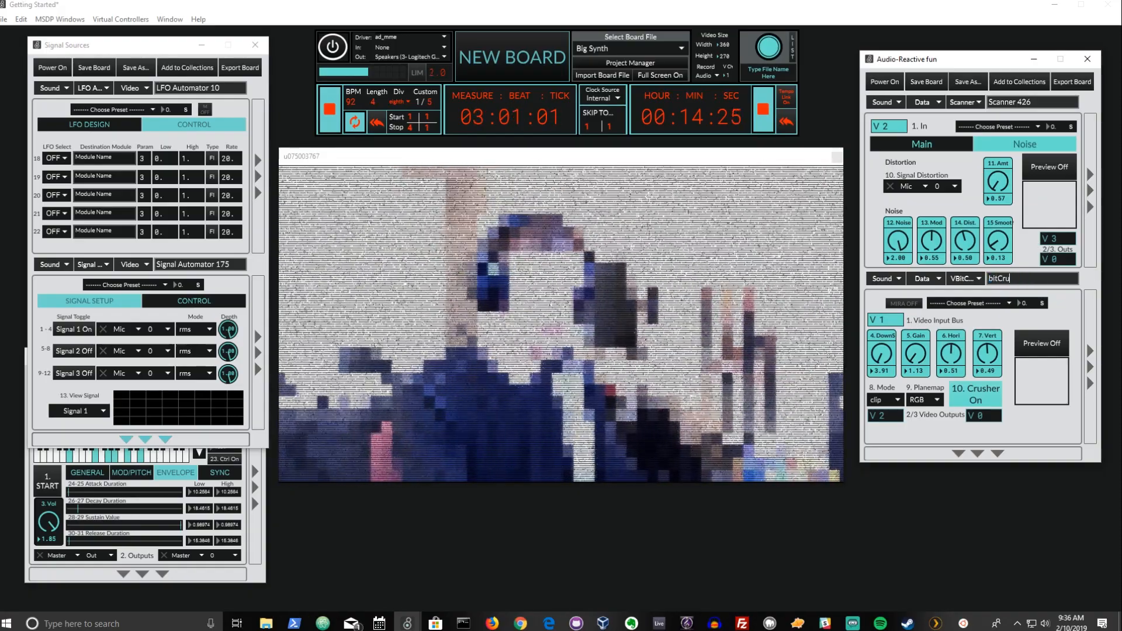
type("sh")
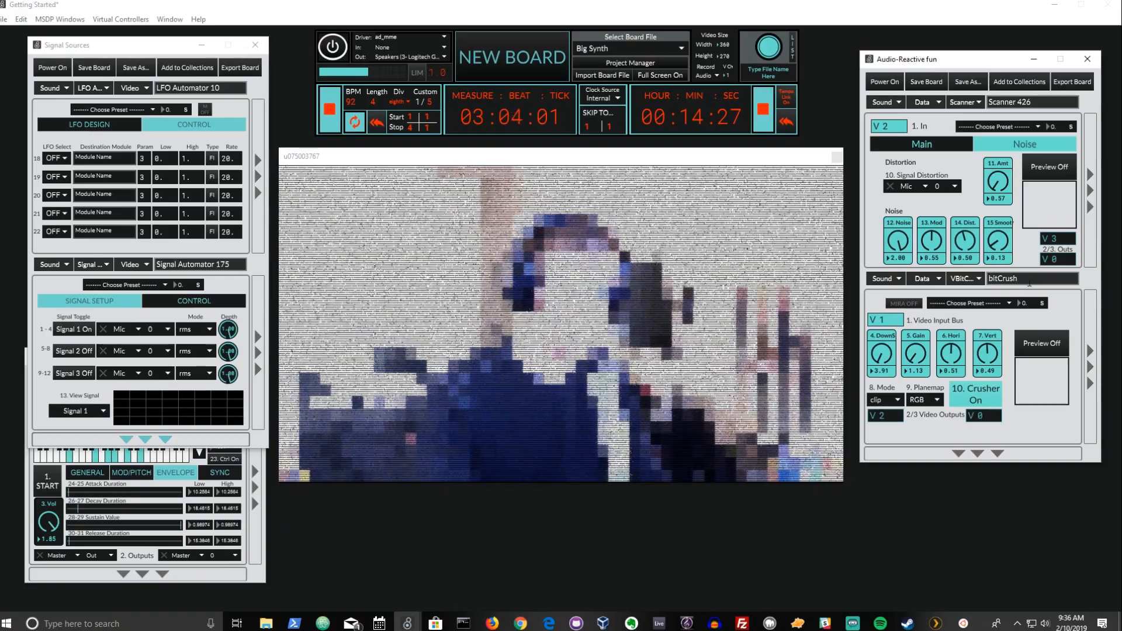
left_click(1026, 283)
key("ctrl+c")
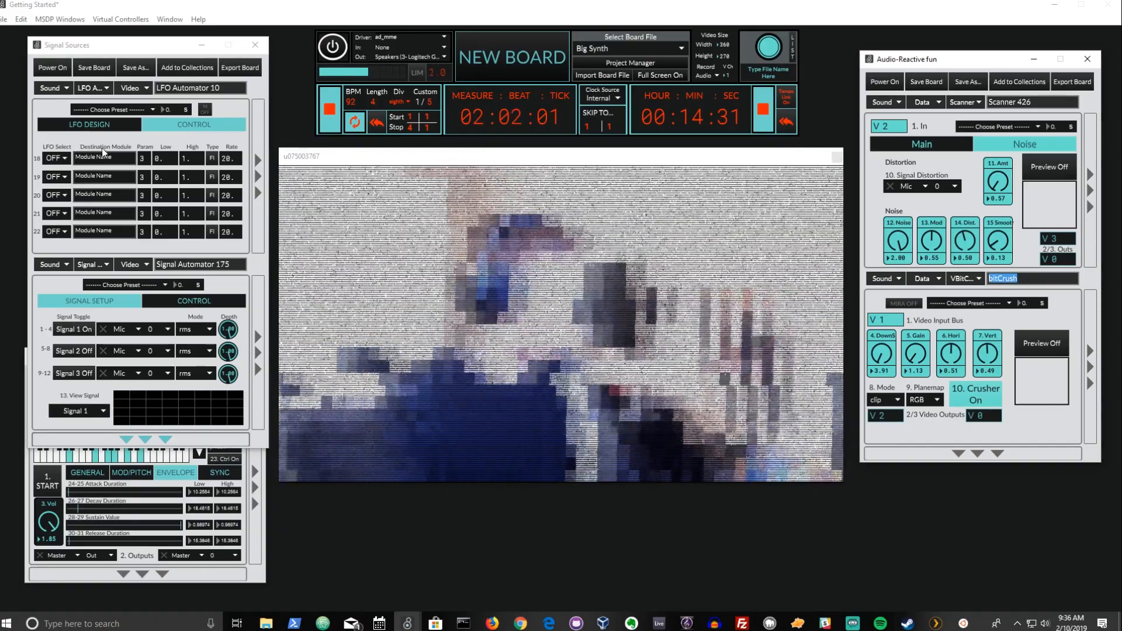
Paste bitCrush as the first control row's destination module with parameter 6, and set the bitCrush module's horizontal value to 0.50.
left_click_drag(122, 156, 58, 154)
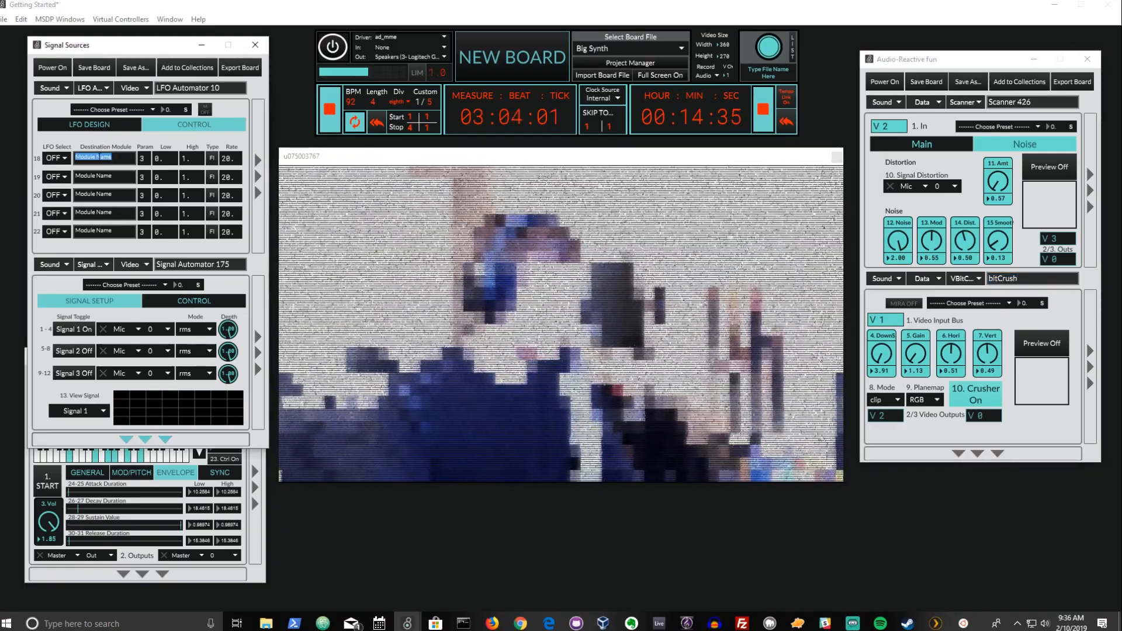
key("ctrl+v")
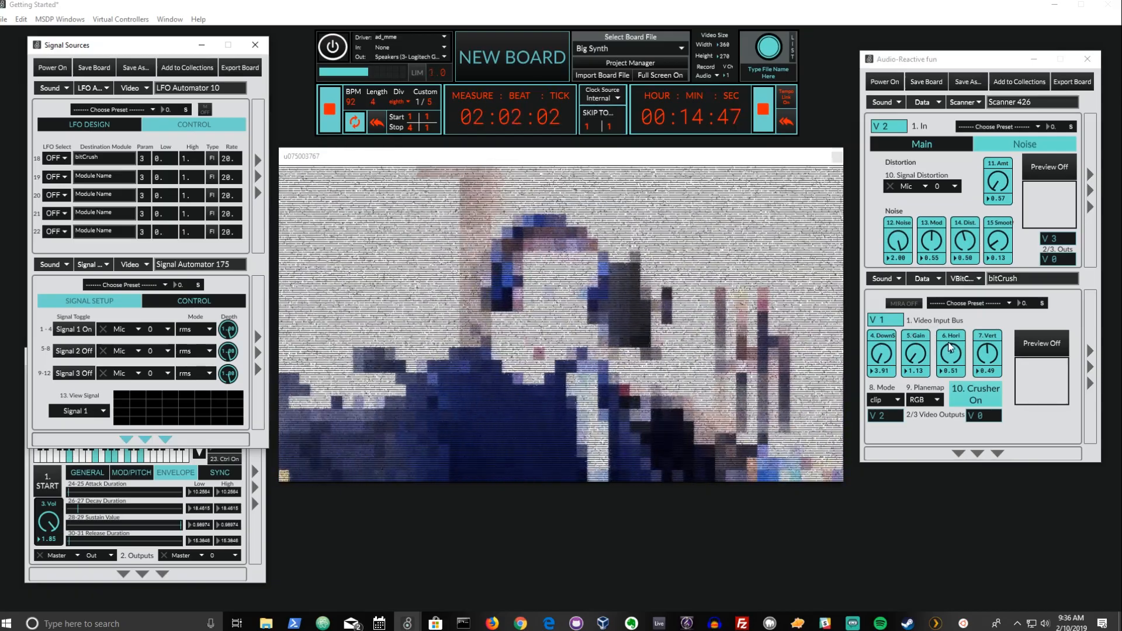
left_click_drag(951, 349, 951, 354)
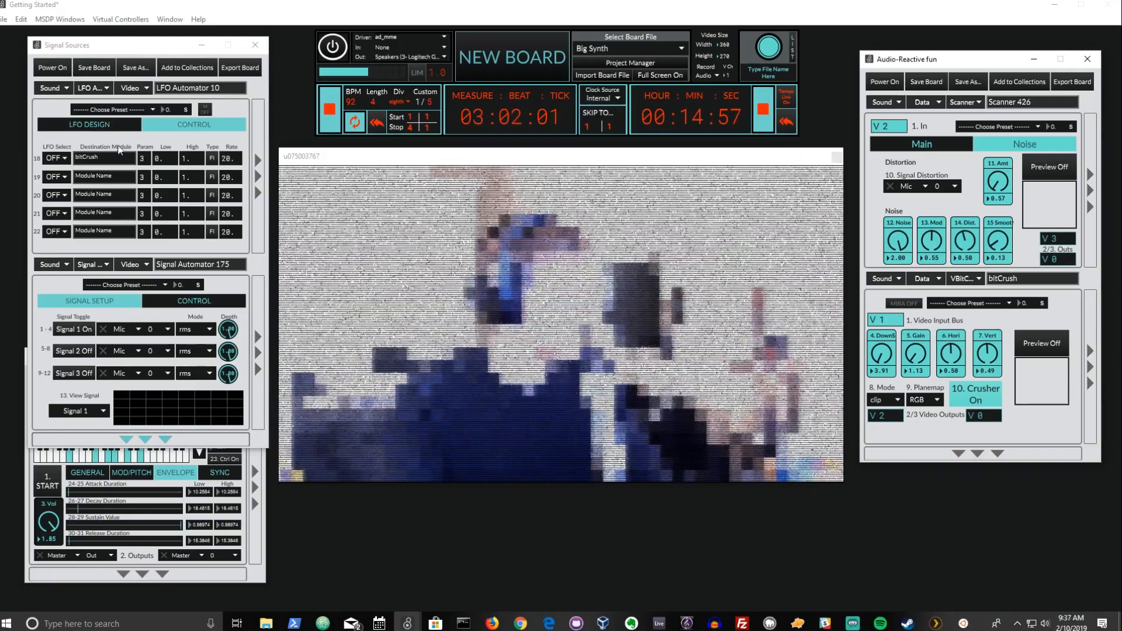
left_click(149, 164)
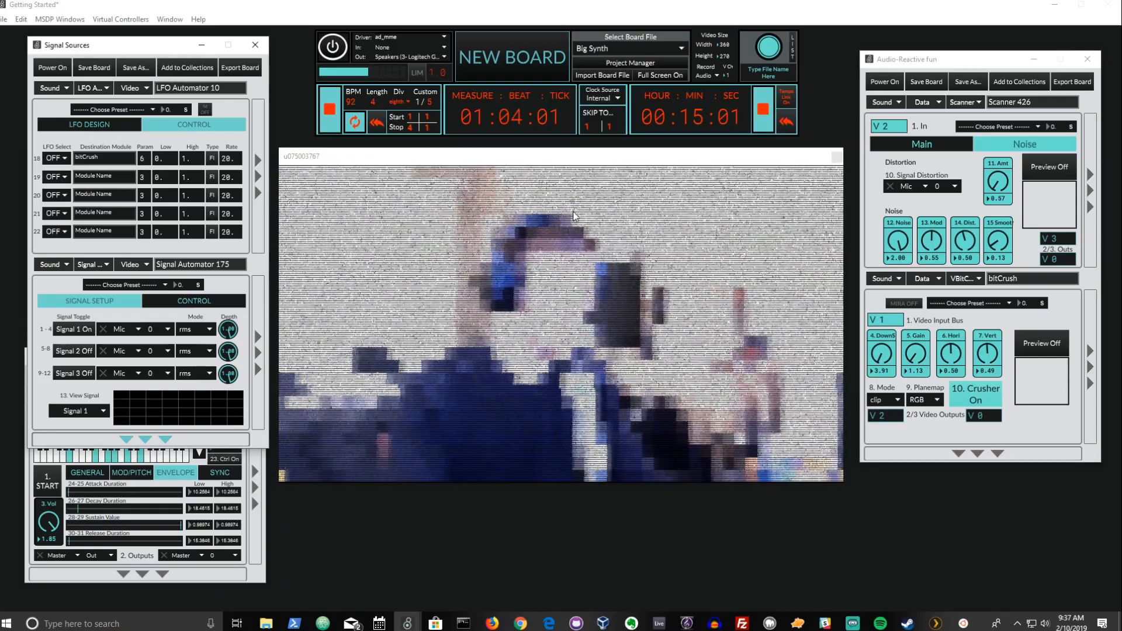
Try the bitCrush module's horizontal value at 0.20 and return it to 0.50.
left_click(952, 352)
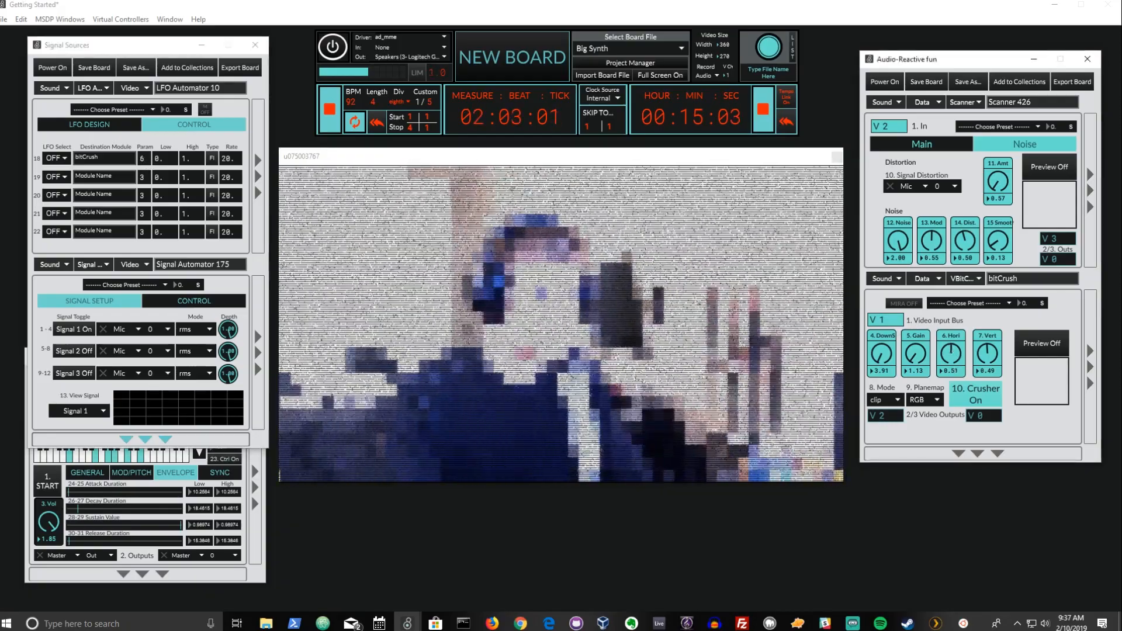
left_click_drag(950, 360, 951, 369)
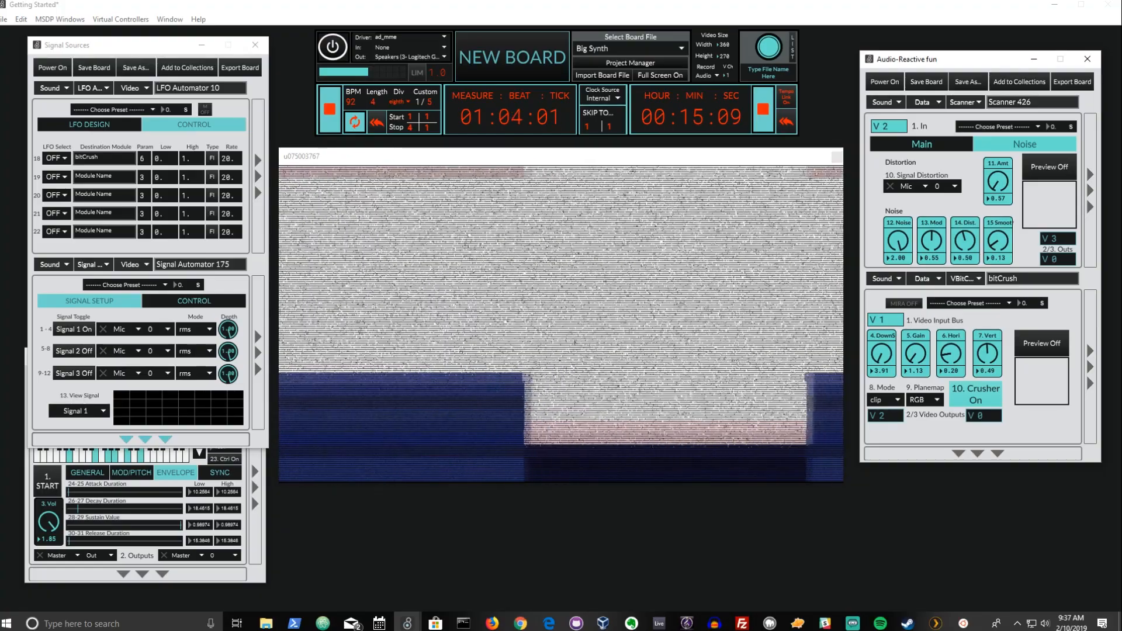
left_click_drag(950, 370, 951, 366)
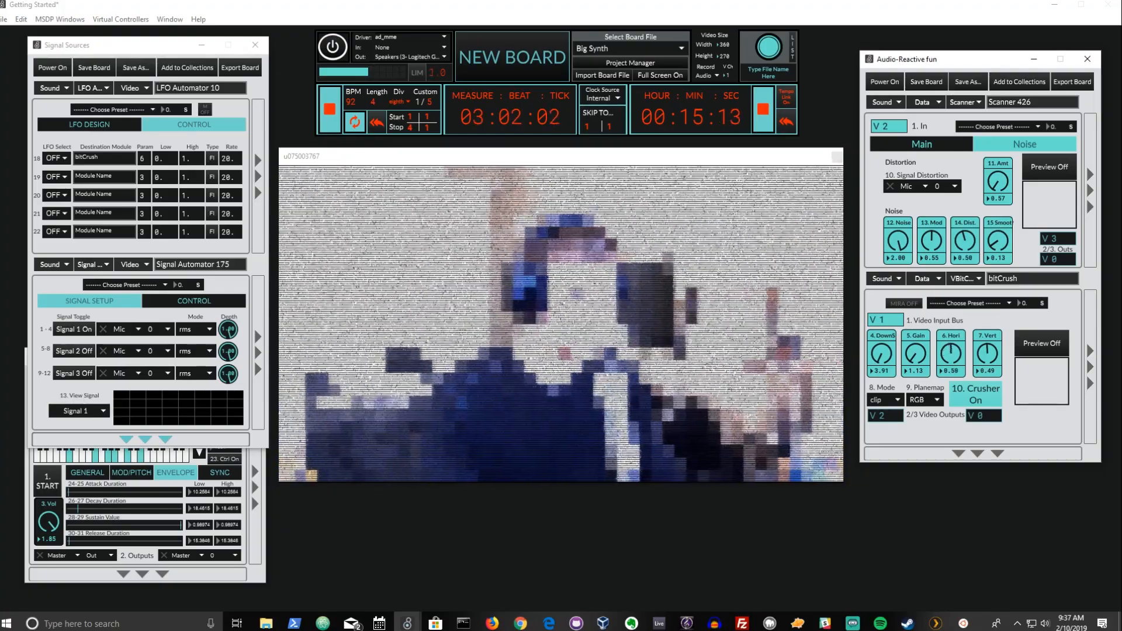
Set the first control row's range to low 0.2 and high 0.5, and assign LFO 1 to it.
left_click(166, 159)
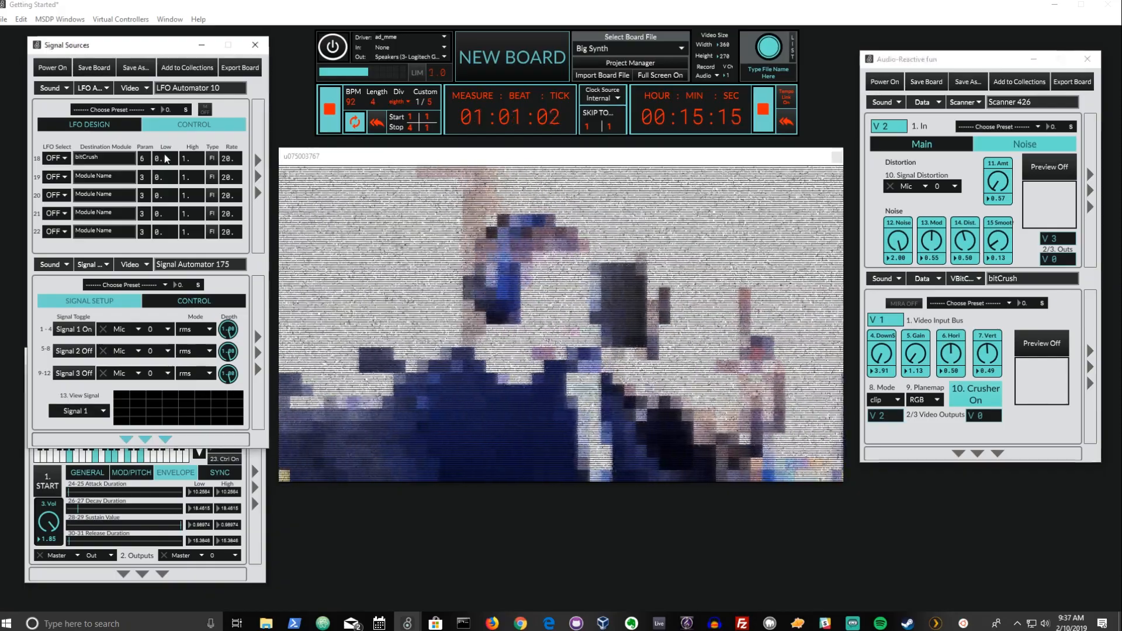
type(".2")
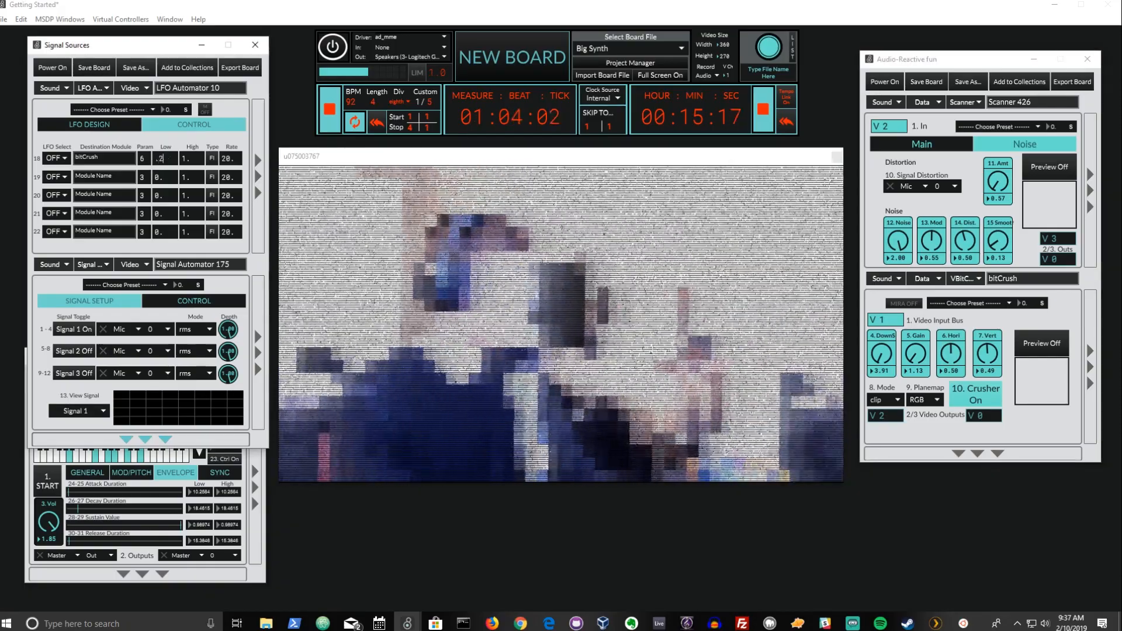
key("Return")
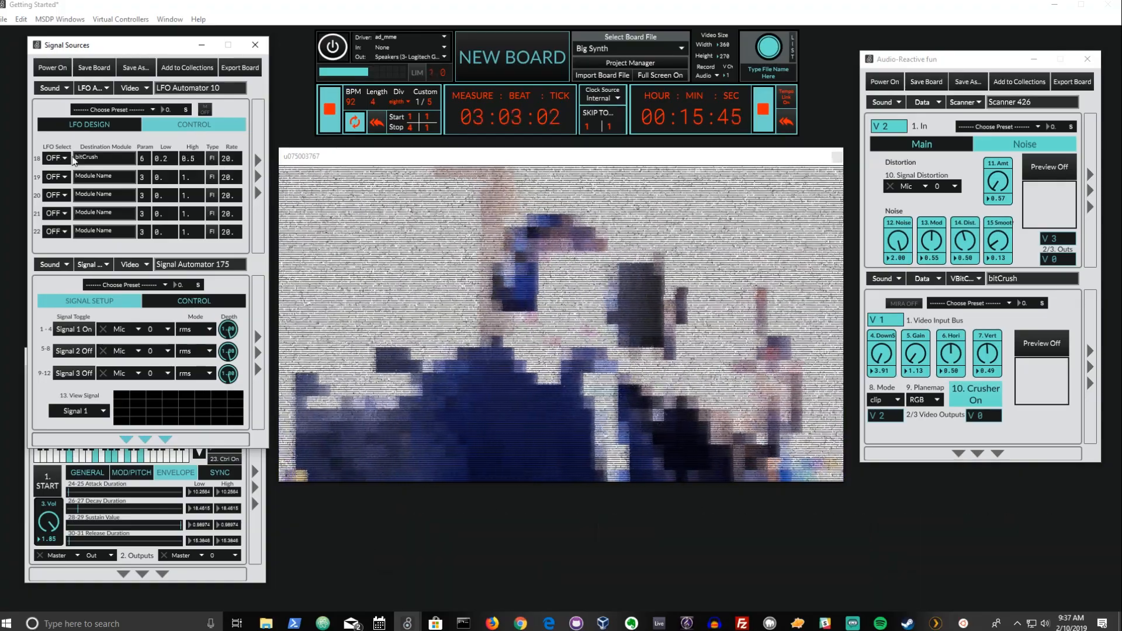
left_click(66, 159)
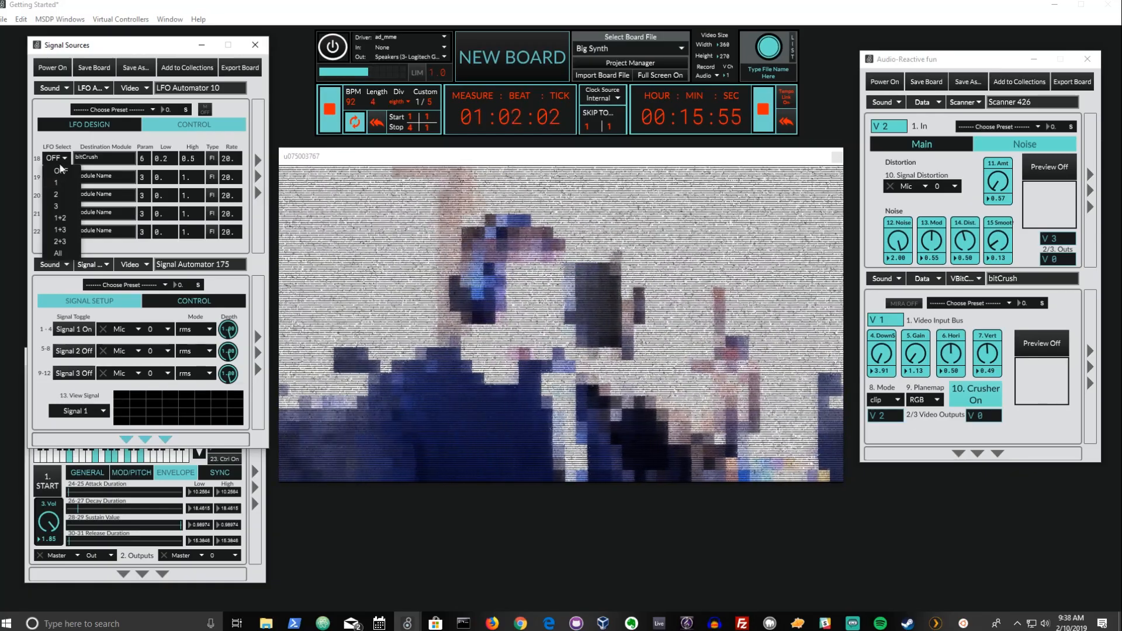
left_click(57, 186)
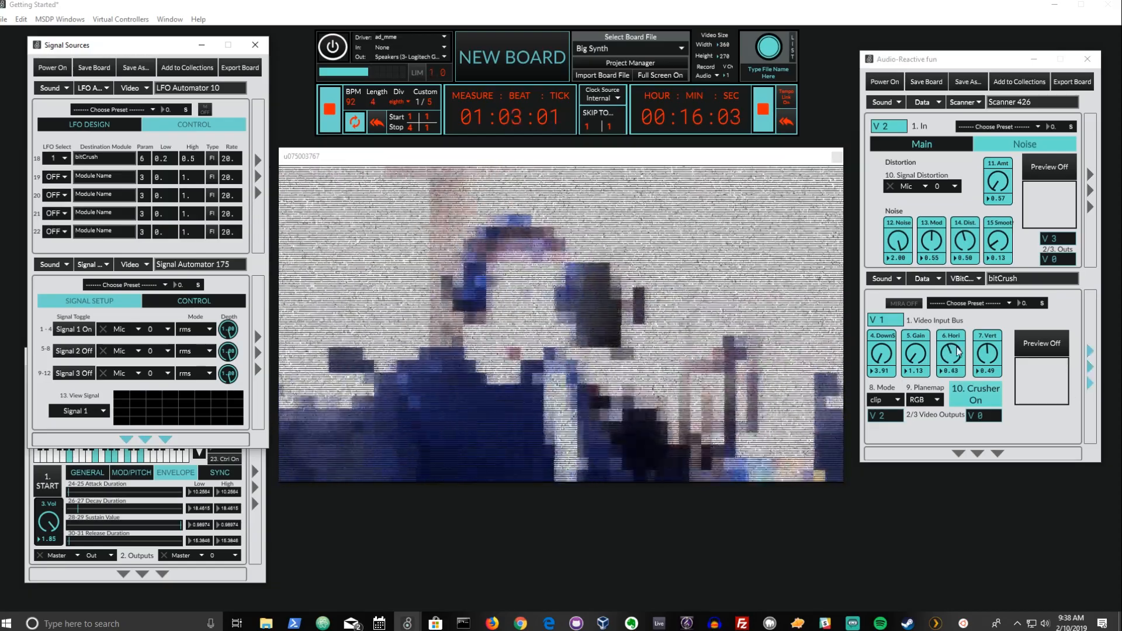
Bring the Audio-Reactive fun window closer to the LFO Automator to watch the horizontal value, and move it back beside the video.
left_click_drag(952, 65, 695, 39)
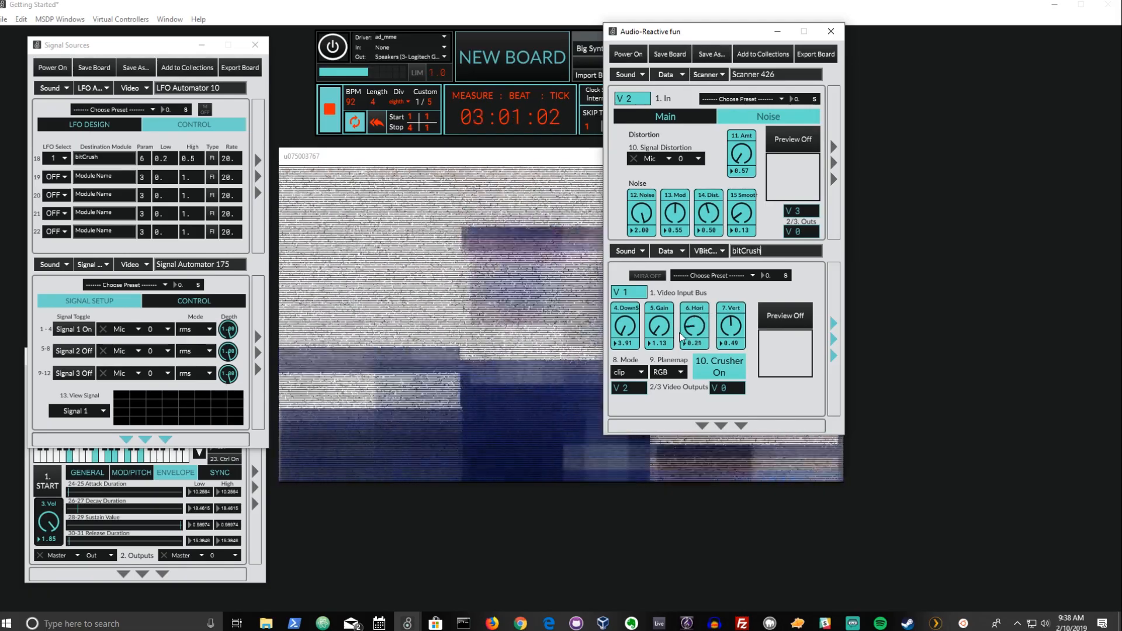
left_click_drag(715, 37, 943, 69)
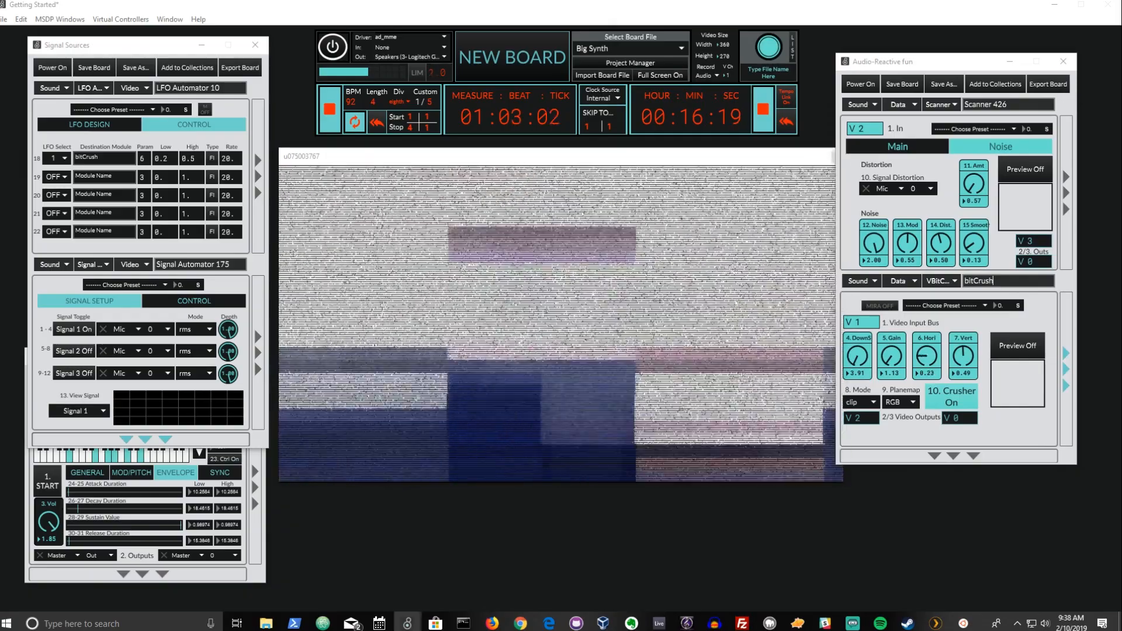
Set LFO 1's subdivision to Half in the LFO design settings.
left_click(92, 125)
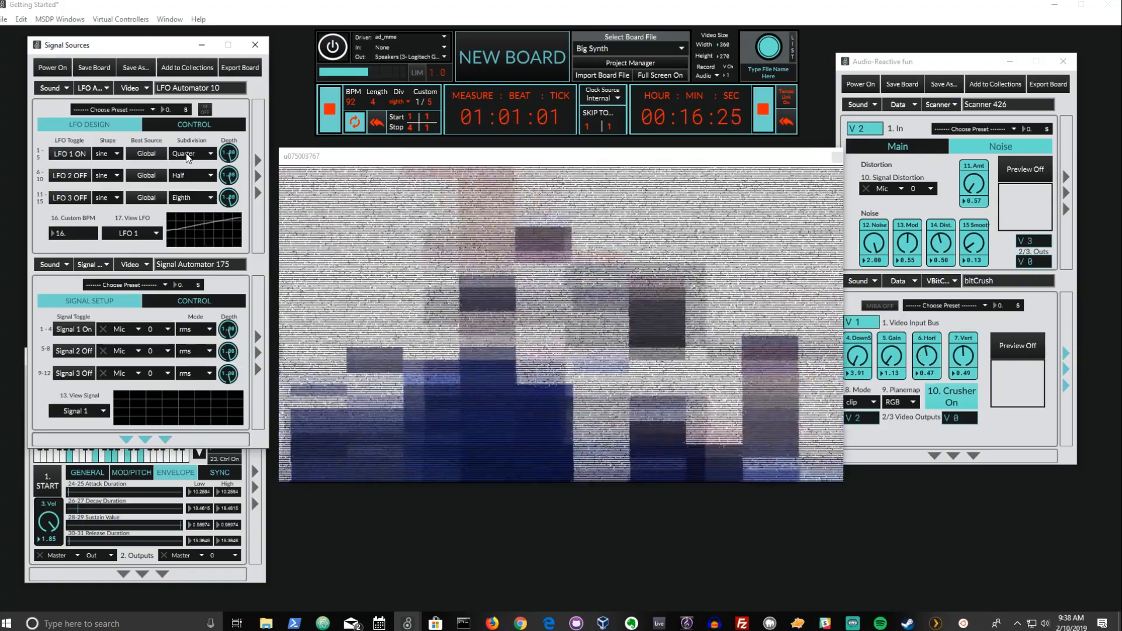
left_click(189, 156)
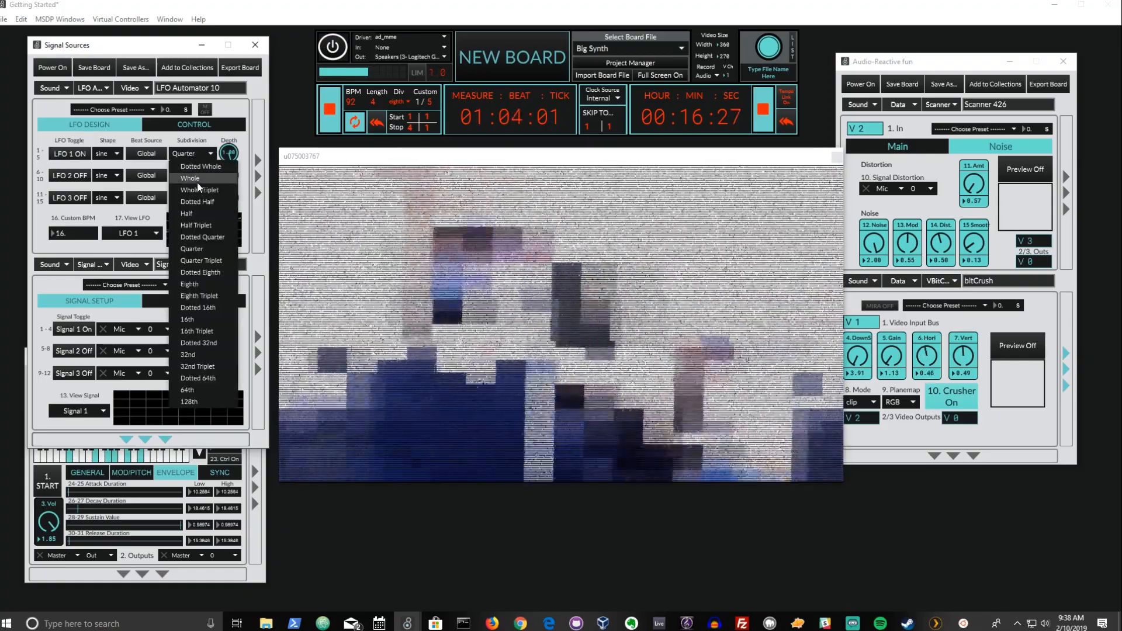
left_click(201, 213)
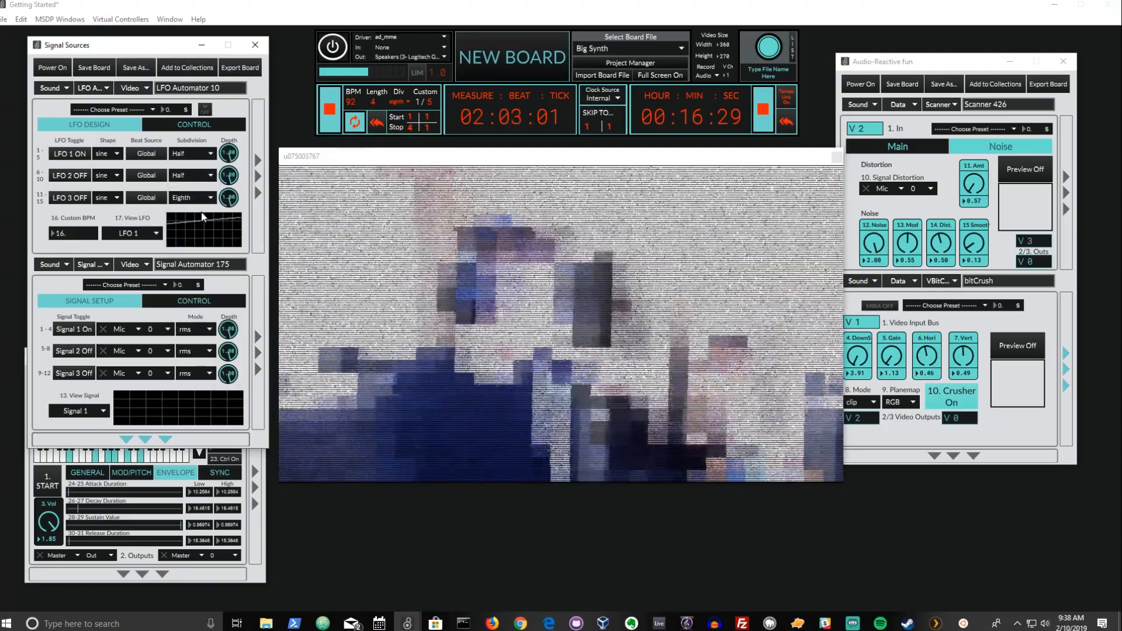
Try LFO 1's subdivision at Whole and 16th, and return it to Half.
left_click(195, 153)
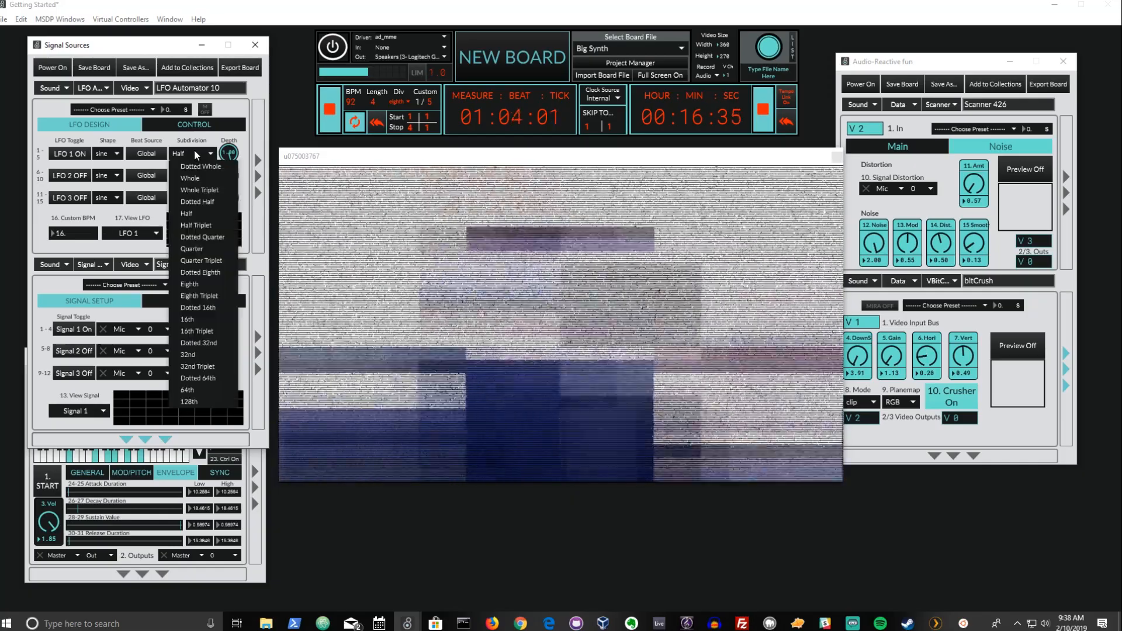
left_click(192, 178)
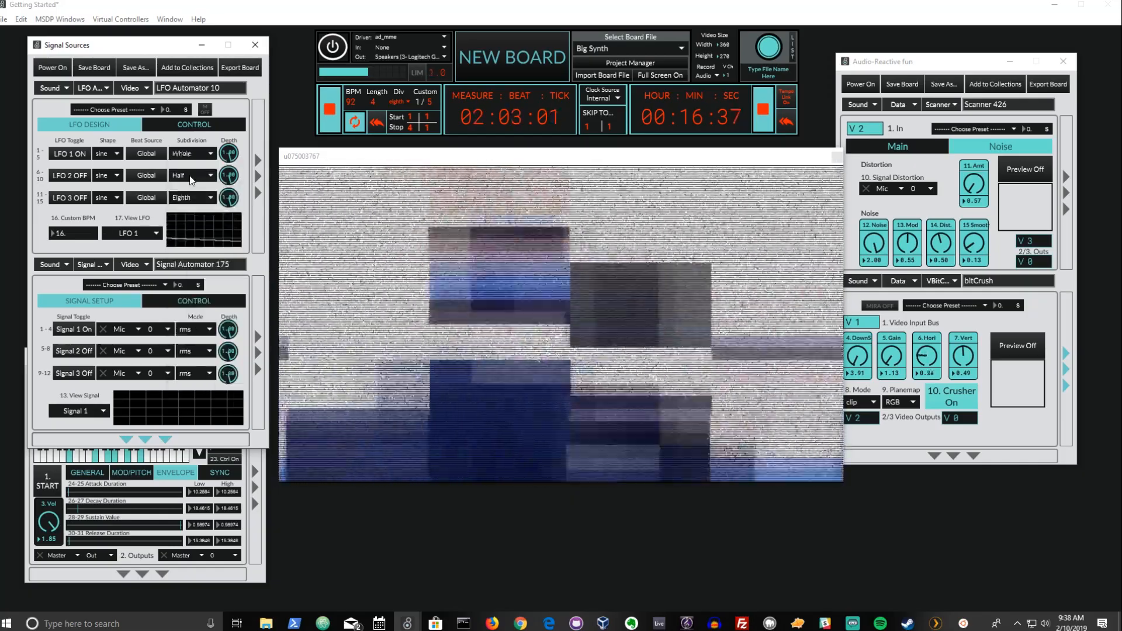
left_click(197, 156)
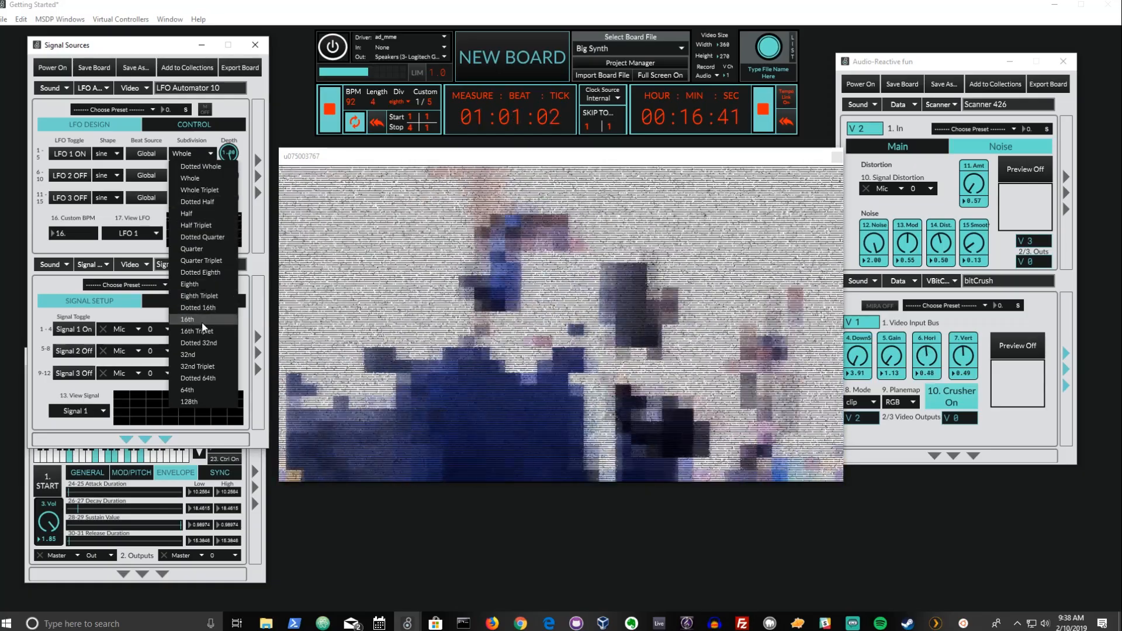
left_click(201, 320)
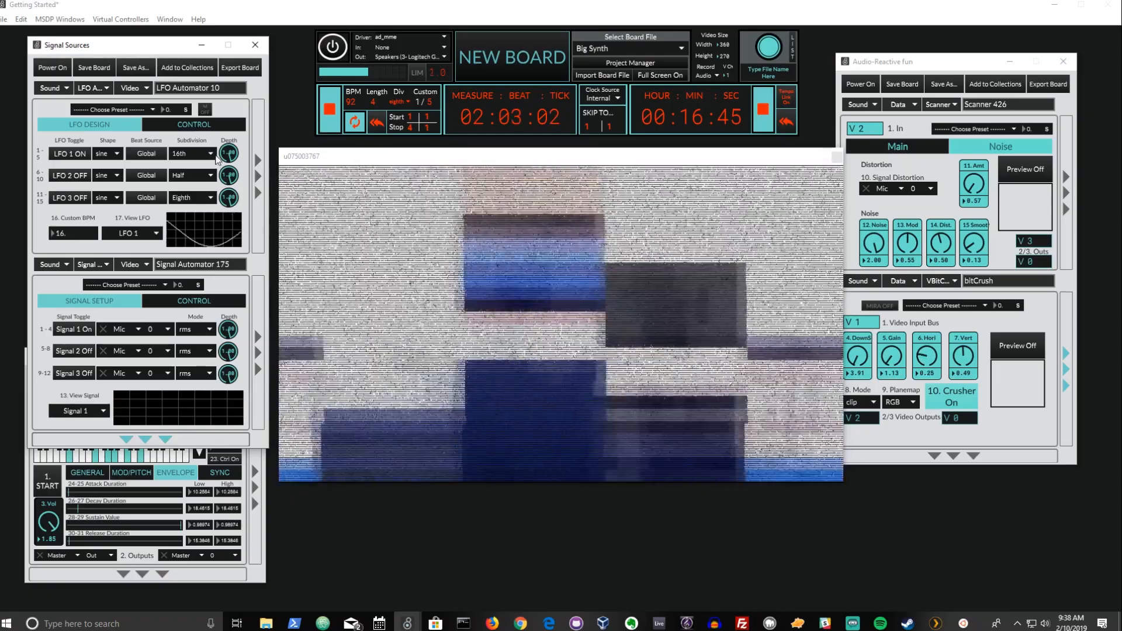
left_click(212, 156)
left_click(203, 214)
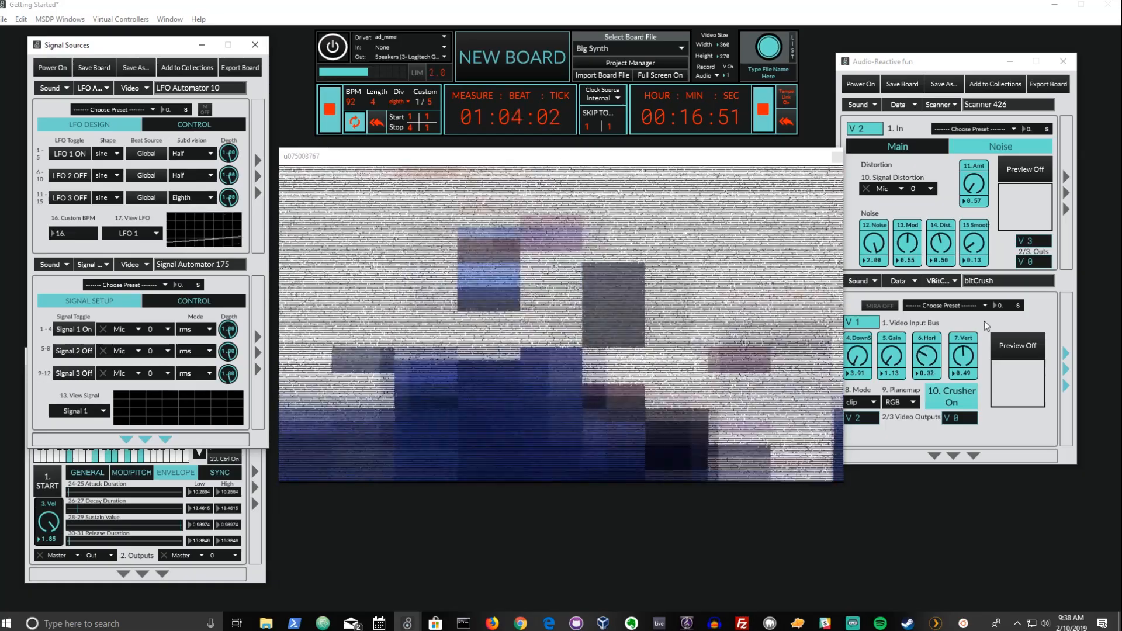
Set the bitCrush module's vertical value to 0.50.
left_click(1006, 325)
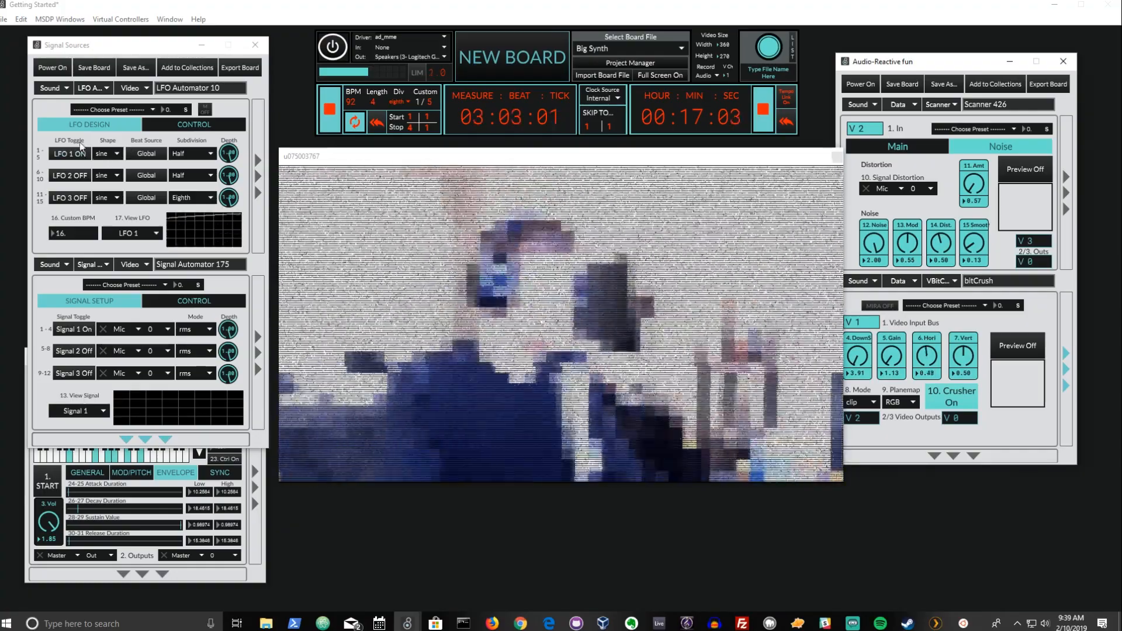
Turn on LFO 2 and choose it as the LFO shown in the waveform view.
left_click(81, 178)
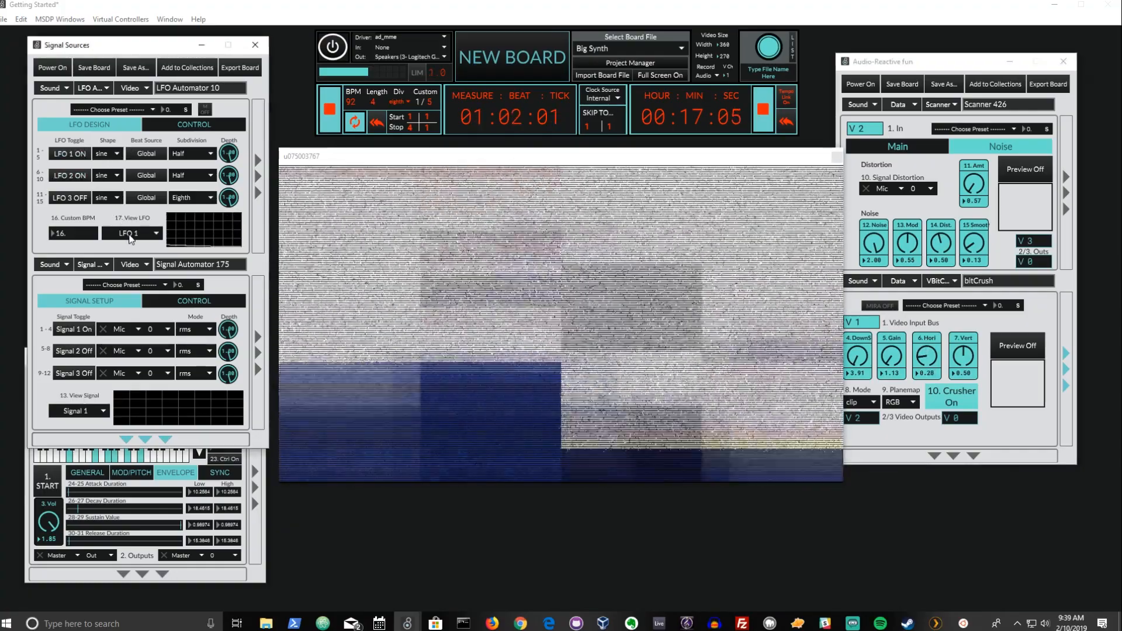
left_click(131, 237)
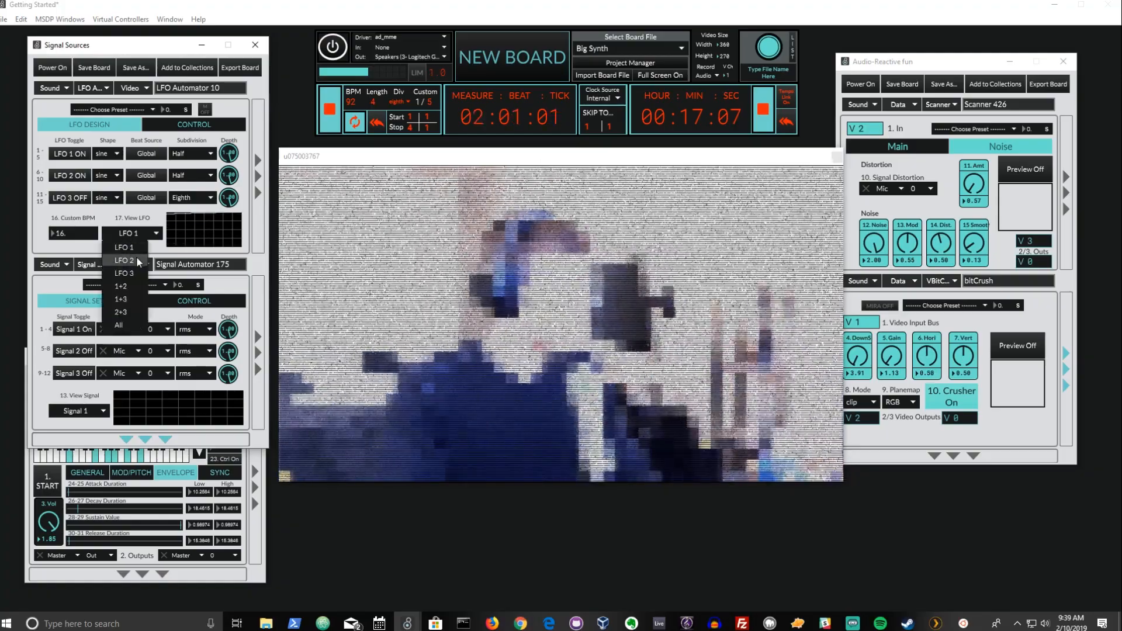
left_click(136, 256)
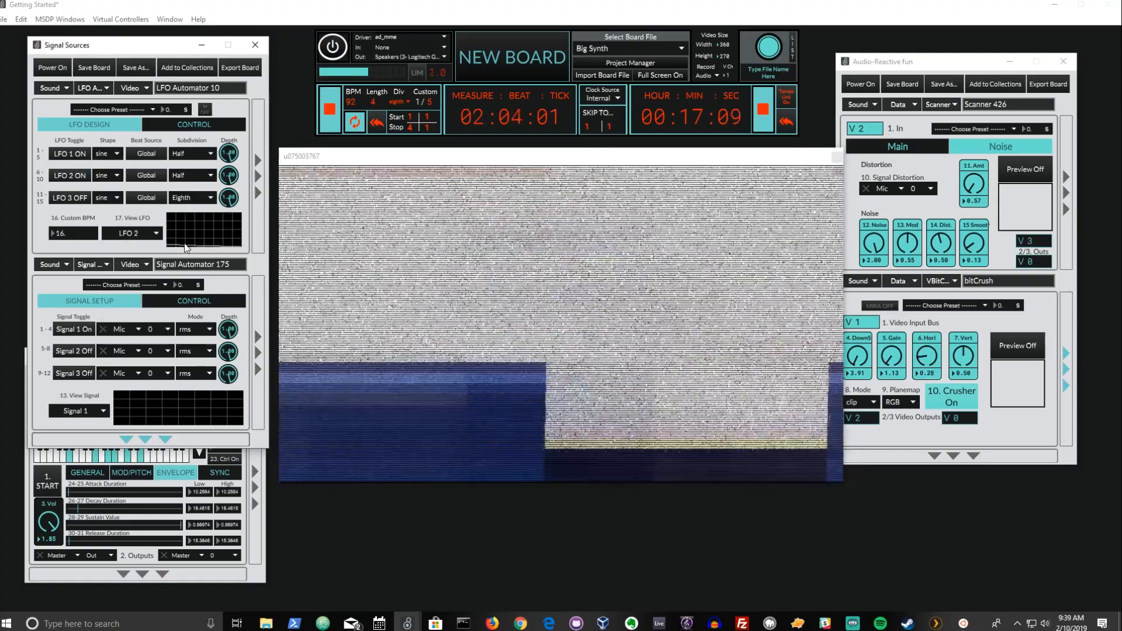
Set LFO 2's shape to epiano and its subdivision to Whole.
left_click(113, 177)
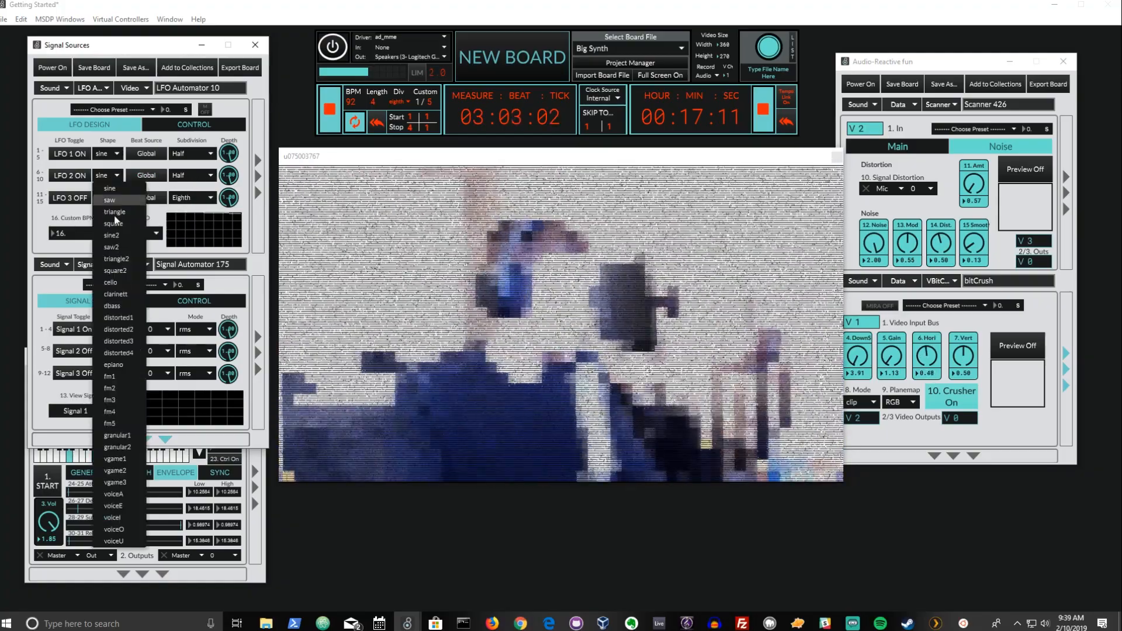
left_click(115, 369)
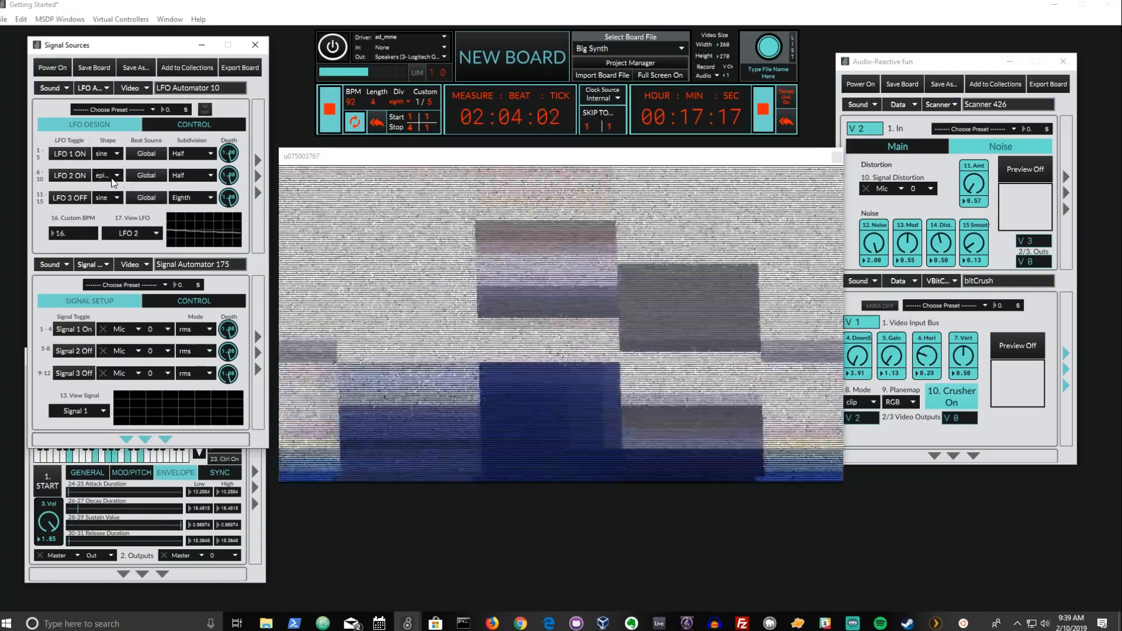
left_click(173, 179)
left_click(199, 199)
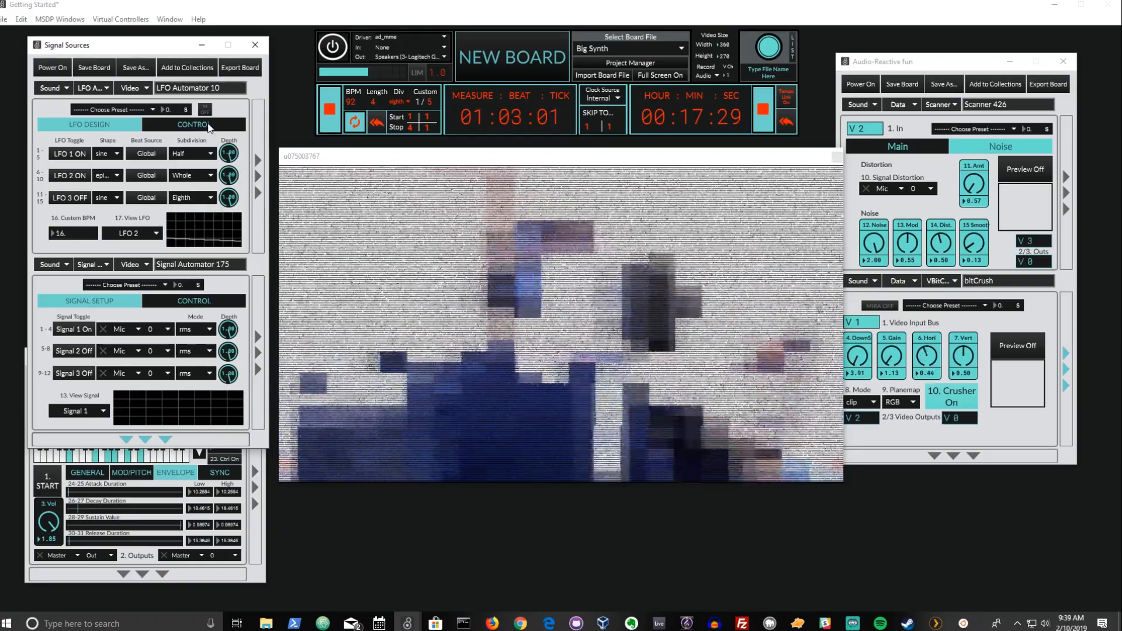
Assign LFO 2 to the bitCrush module's parameter 7 in the second control row, with low 0.5 and high 0.2.
left_click(206, 124)
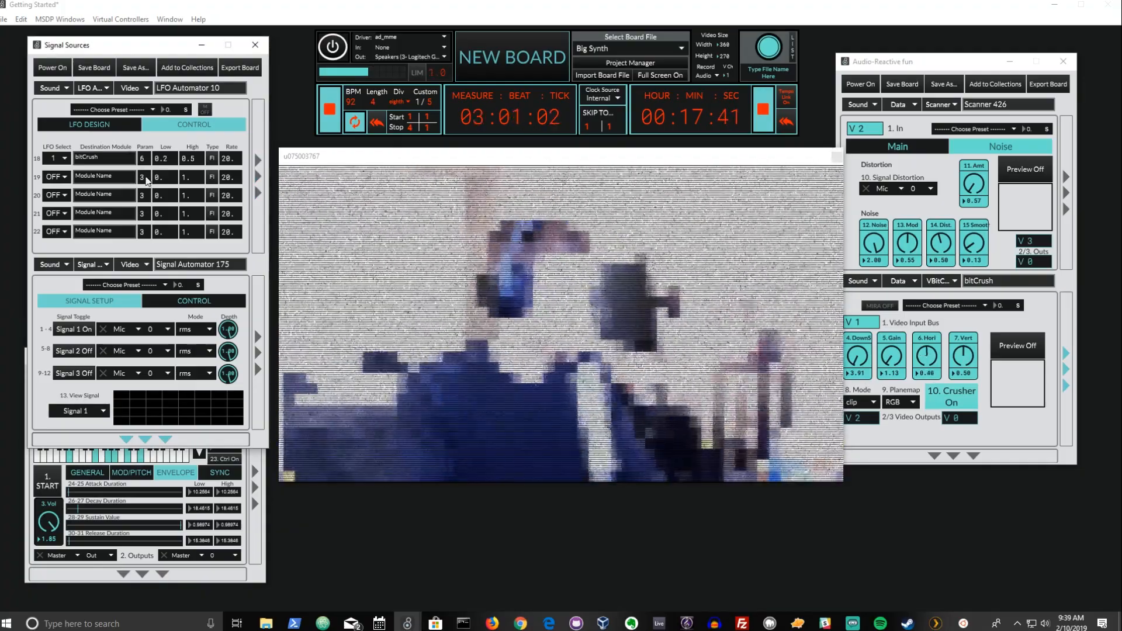
double_click(88, 158)
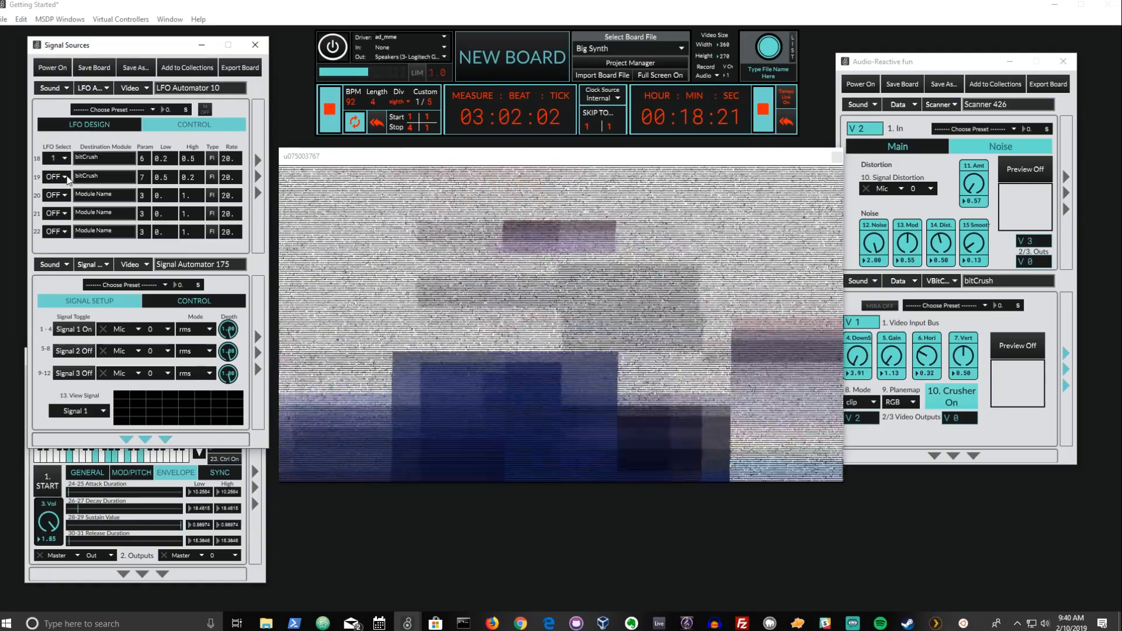
left_click(66, 176)
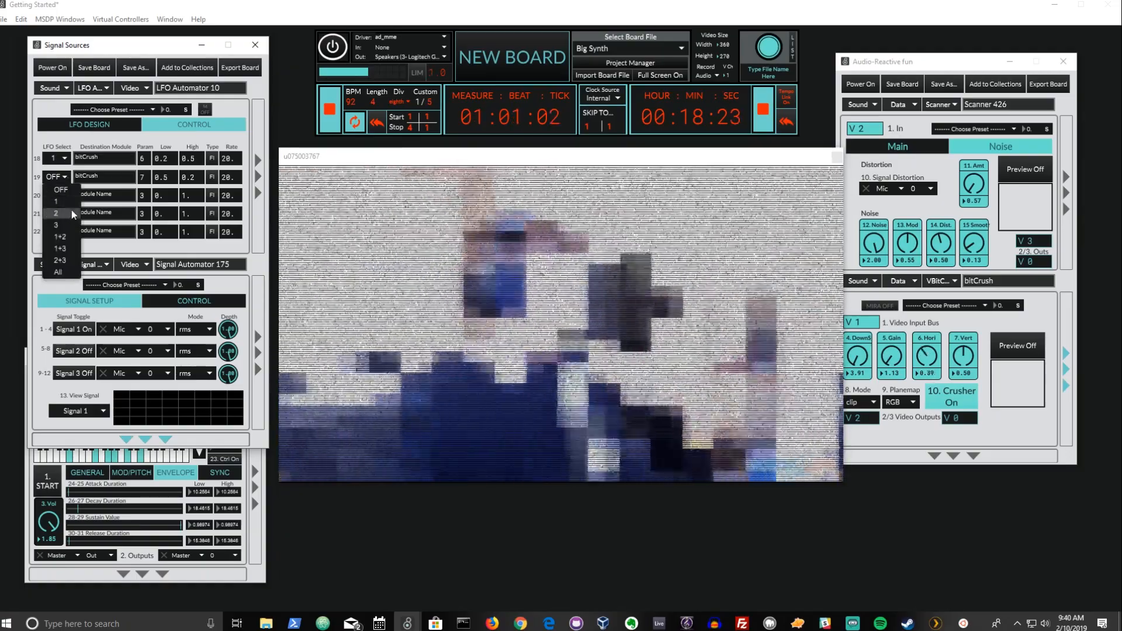
left_click(71, 211)
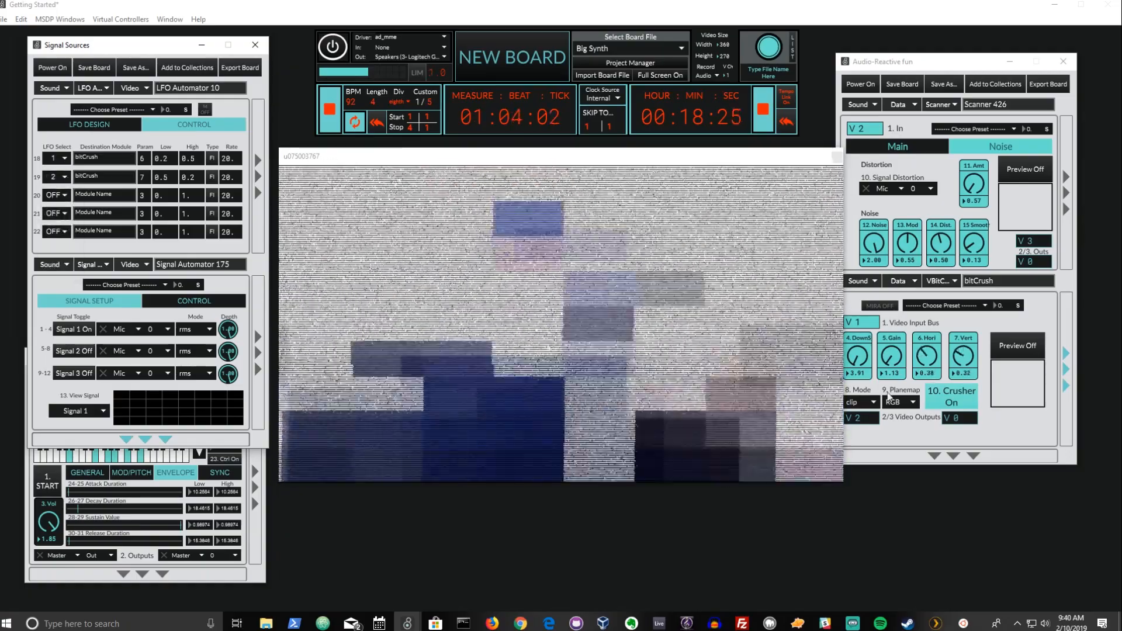
left_click(974, 339)
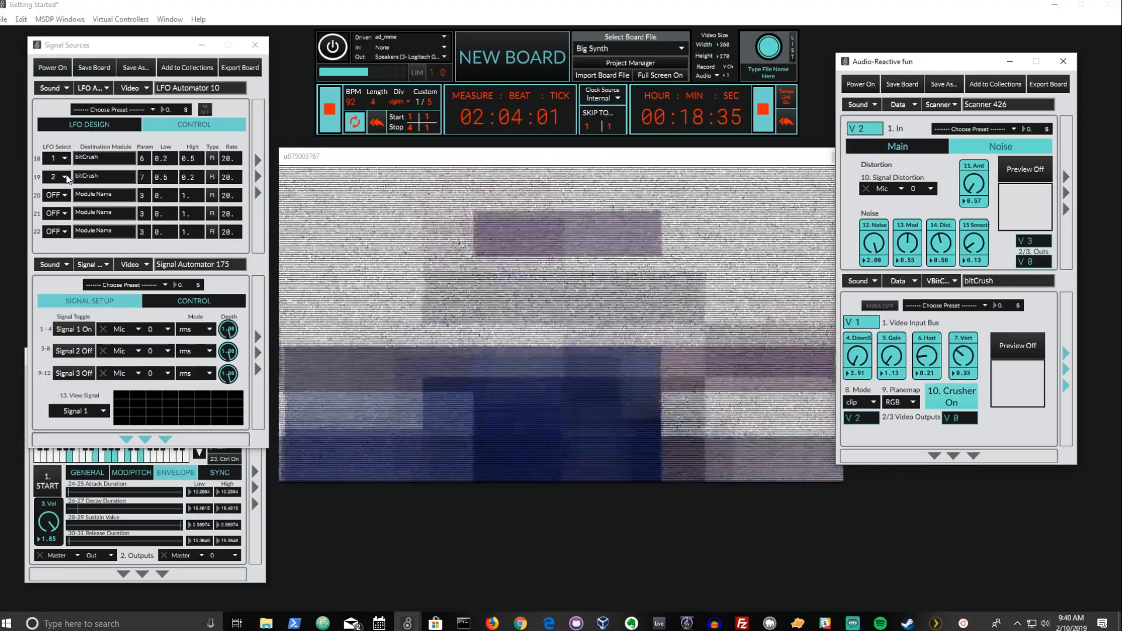
Switch the LFO Automator's second control row, which drives bitCrush parameter 7, to LFO 1.
left_click(66, 177)
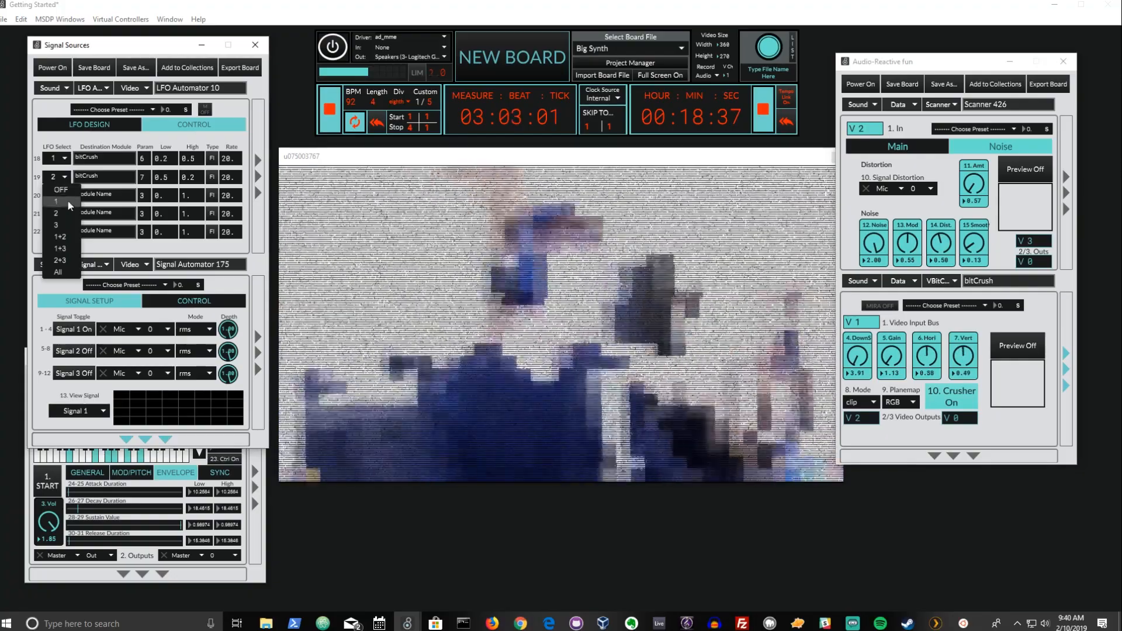
left_click(68, 201)
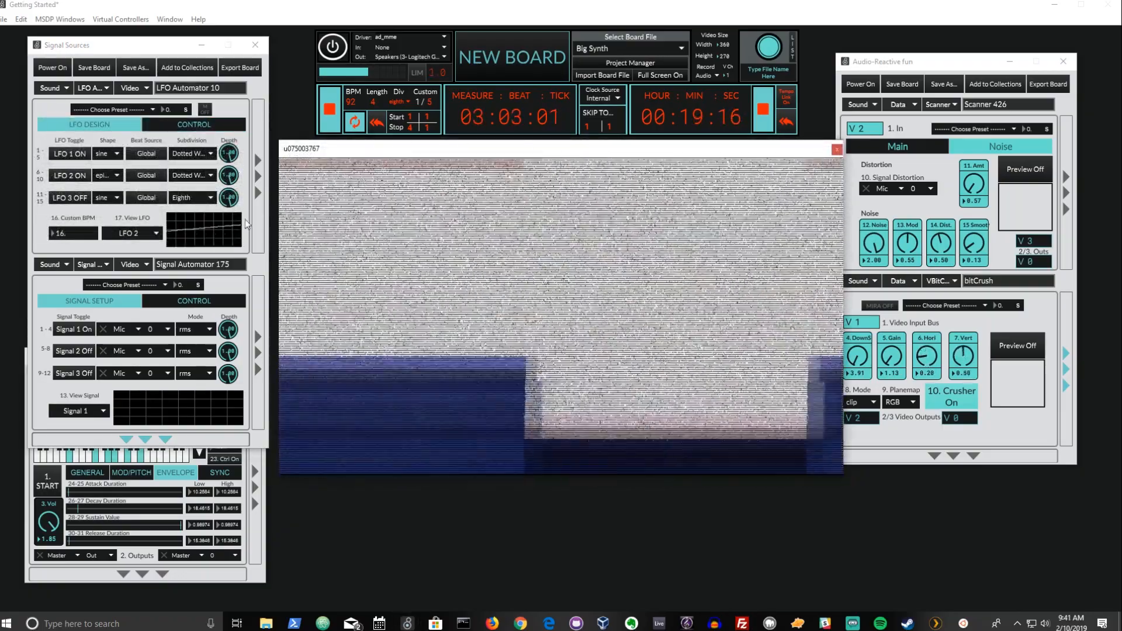
Bring the Stochastic Grains board to the front and move it up over the Signal Sources board.
left_click(55, 285)
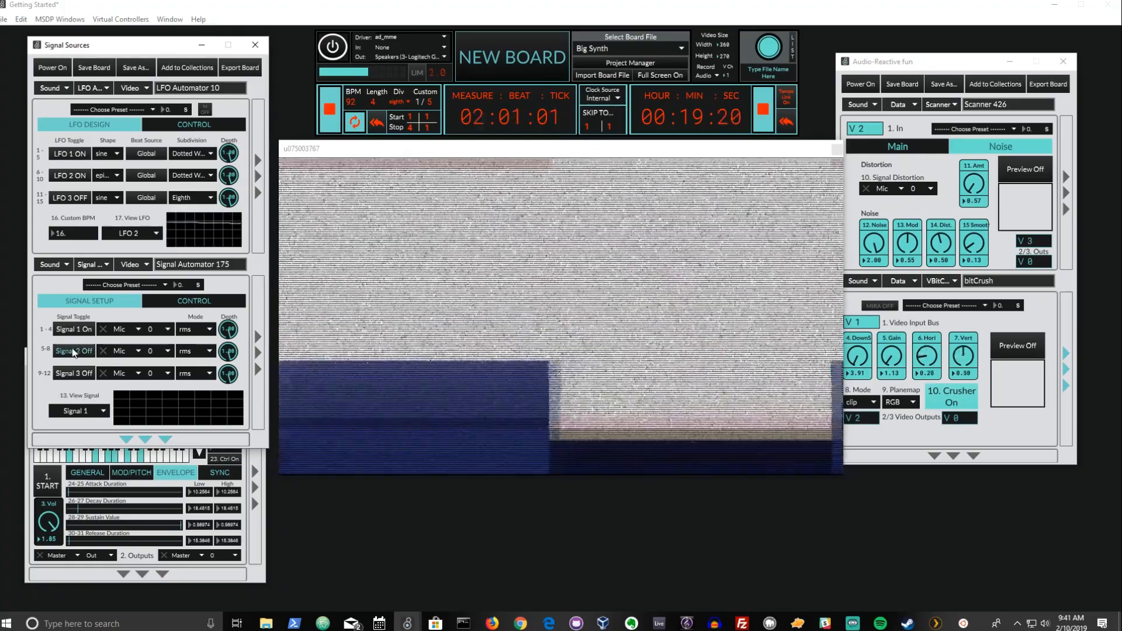
left_click(135, 556)
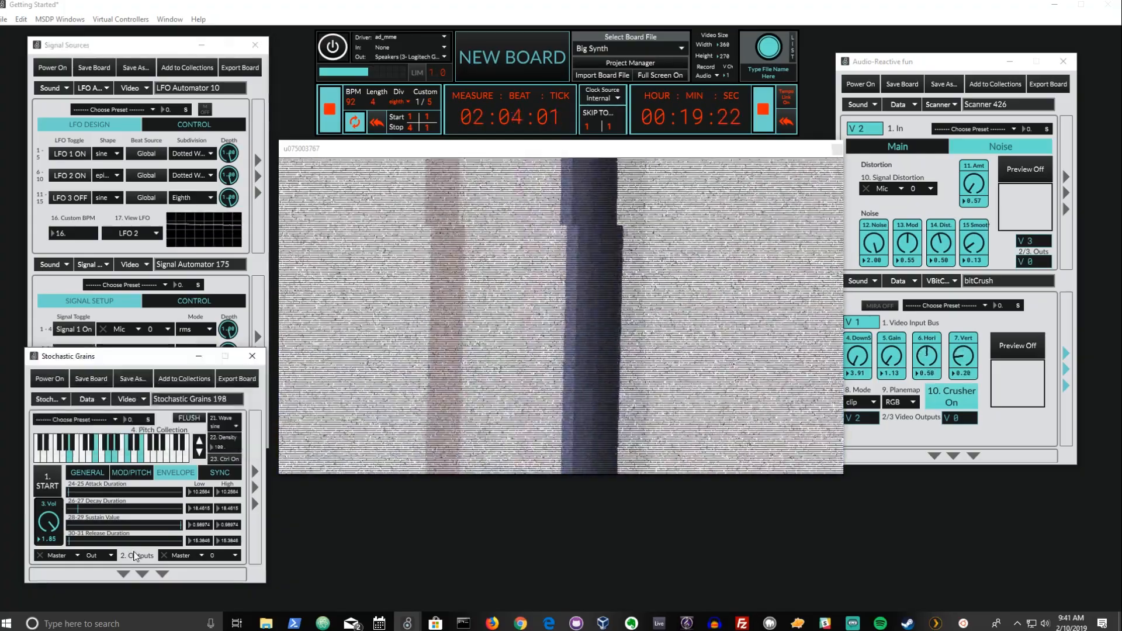
left_click_drag(125, 360, 127, 352)
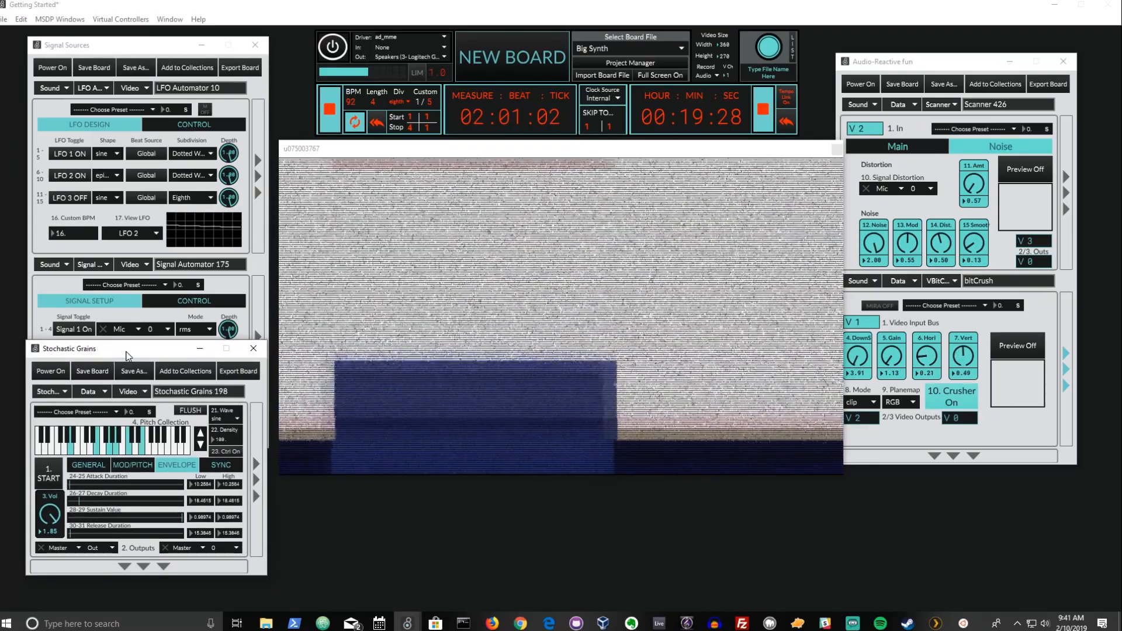
left_click_drag(129, 356, 131, 315)
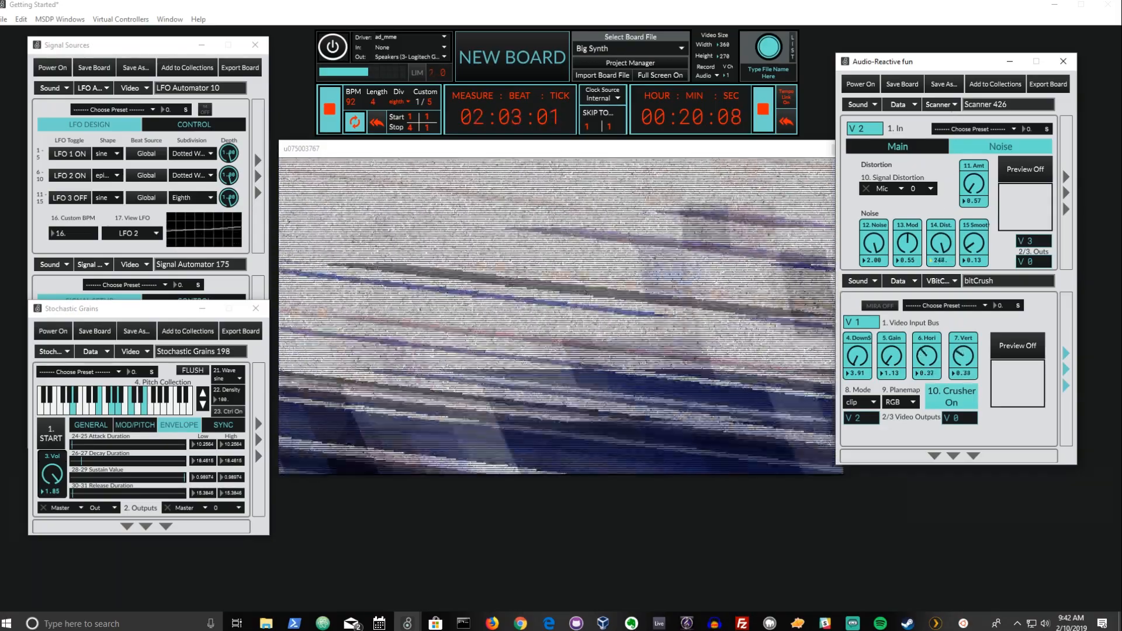
Move the video window off the Audio-Reactive fun board and sweep the Scanner's Dist. value up to 1000 and back to 0.
left_click_drag(556, 156, 539, 153)
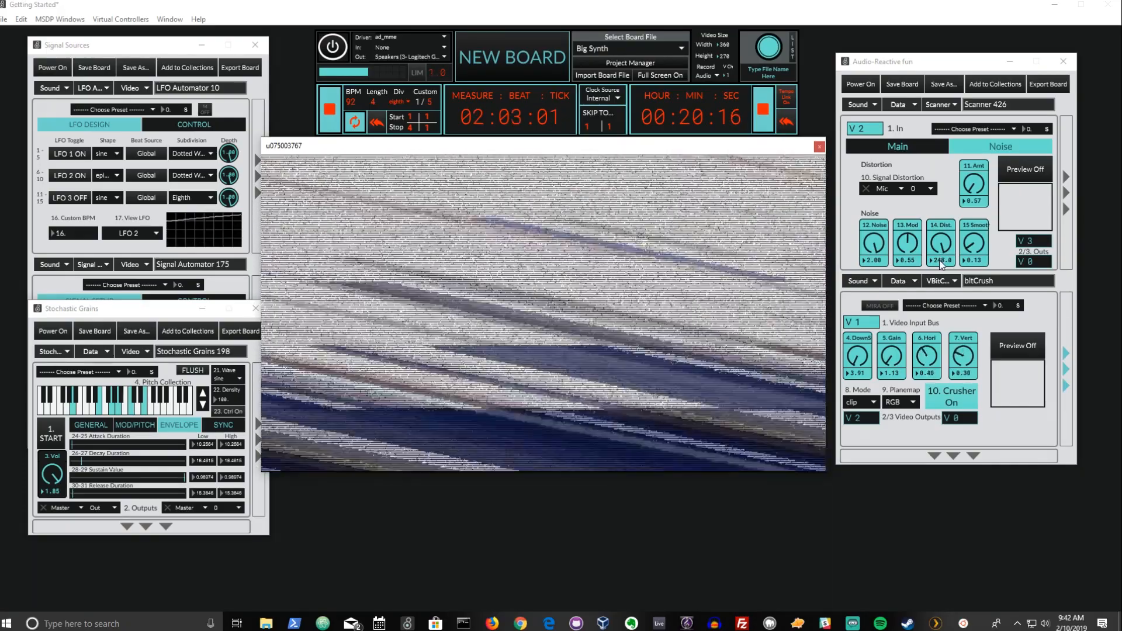
mouse_move(940, 255)
left_mouse_down()
mouse_move(931, 408)
mouse_move(944, 255)
left_mouse_up()
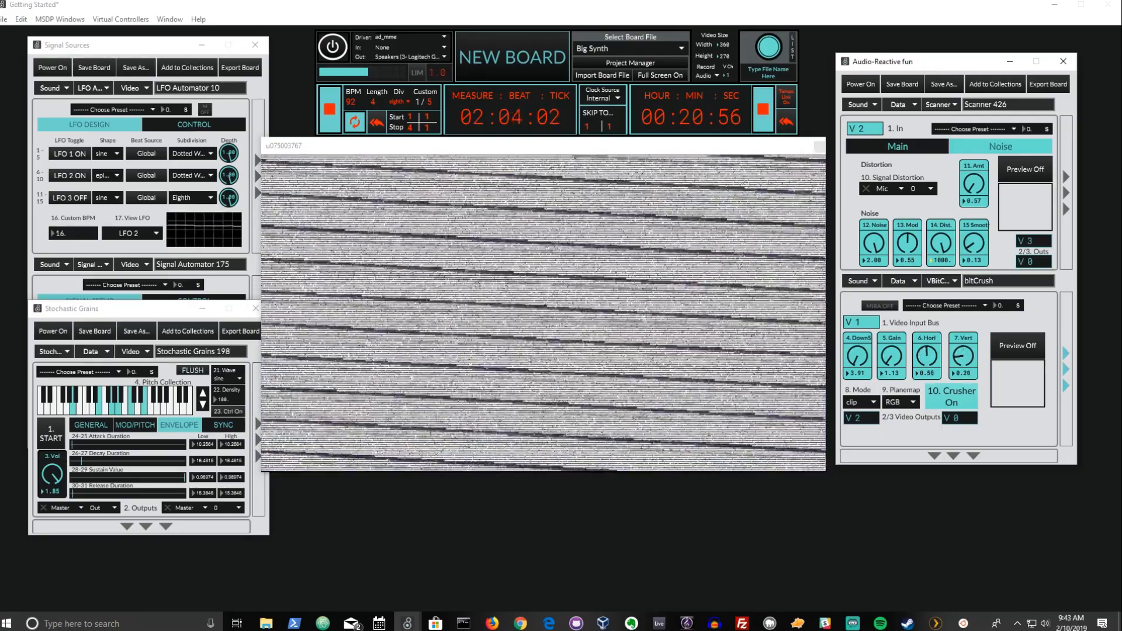
Start the Stochastic Grains module and set its sync duration to 32nd.
mouse_move(145, 309)
left_mouse_down()
mouse_move(147, 283)
mouse_move(145, 309)
left_mouse_up()
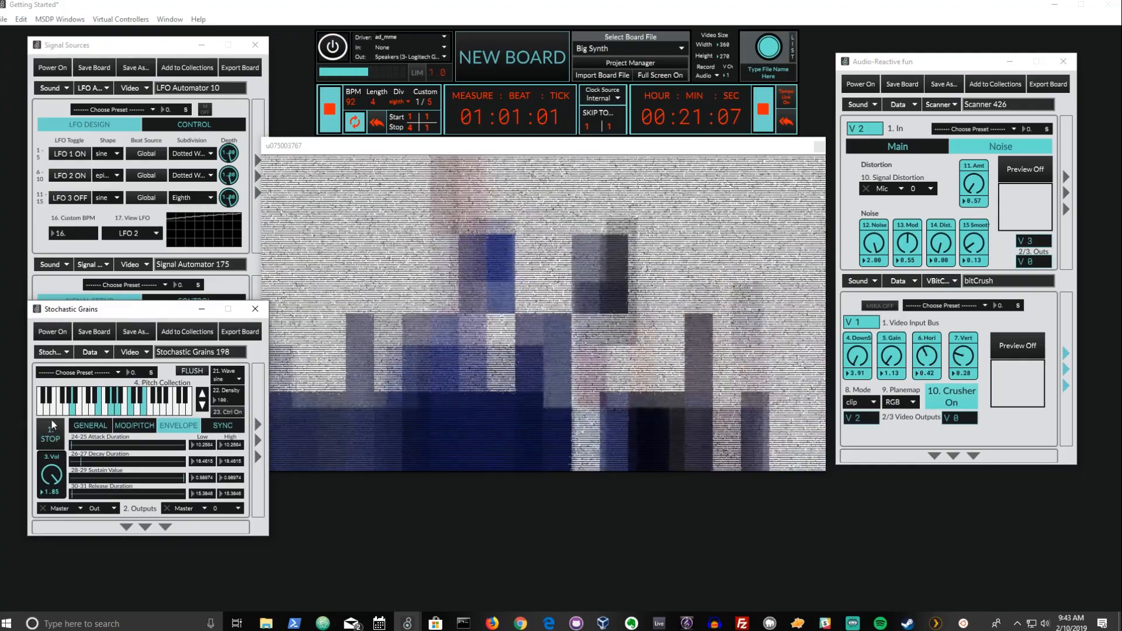
left_click(220, 426)
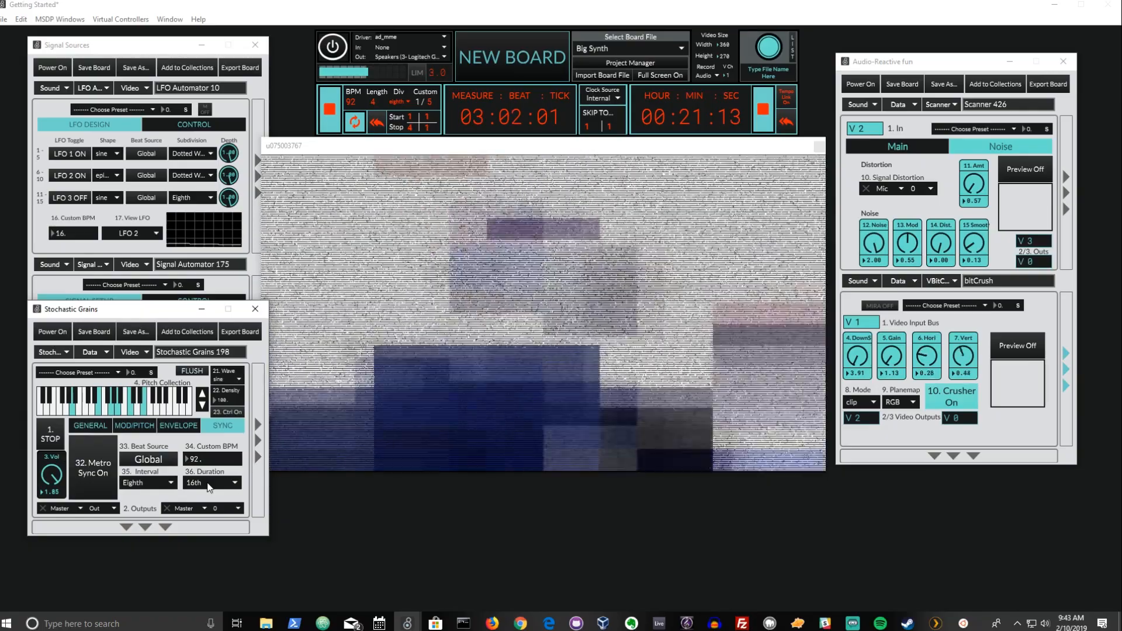
left_click(208, 484)
left_click(214, 416)
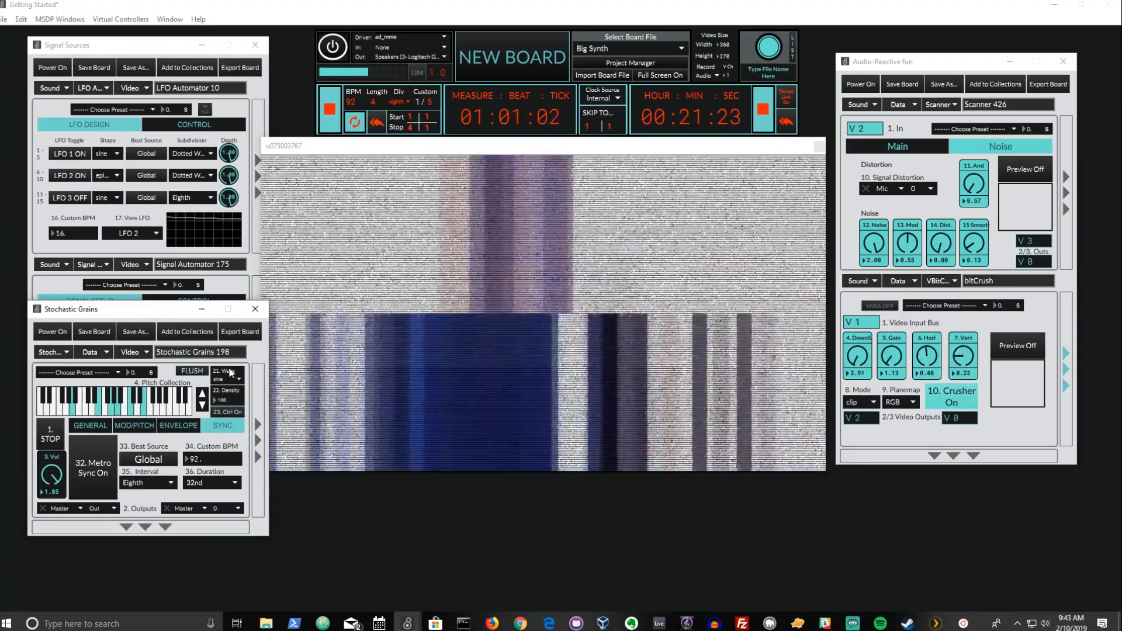
Uncover the Signal Automator, route Stochastic Grains' second output to A 1 and use A 1 as Signal 1's input.
left_click_drag(163, 308, 190, 373)
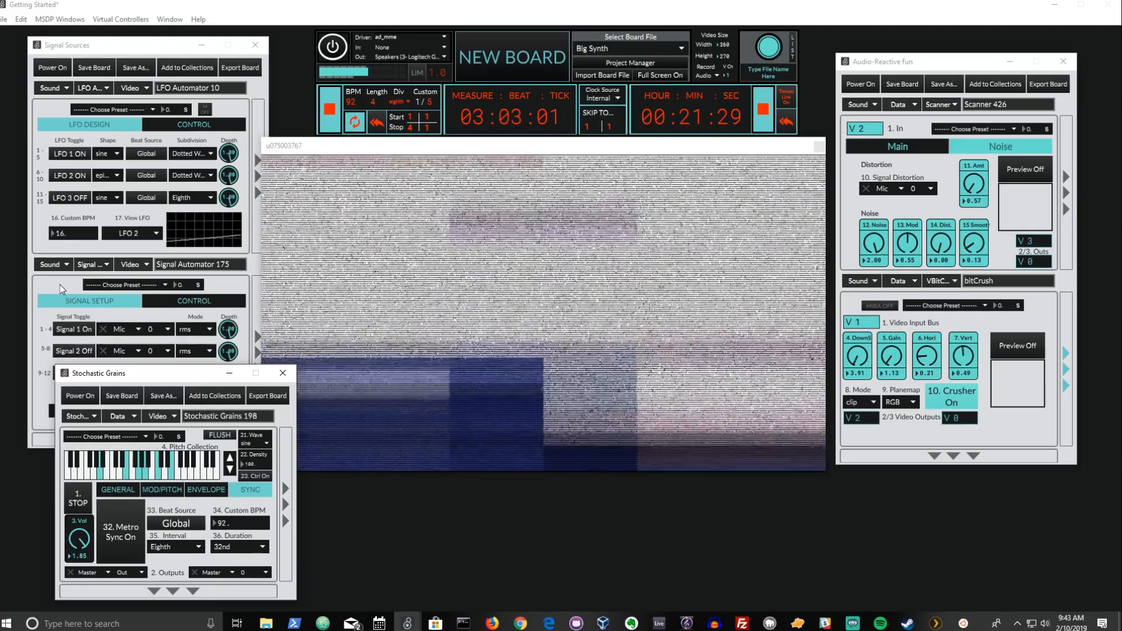
left_click(59, 286)
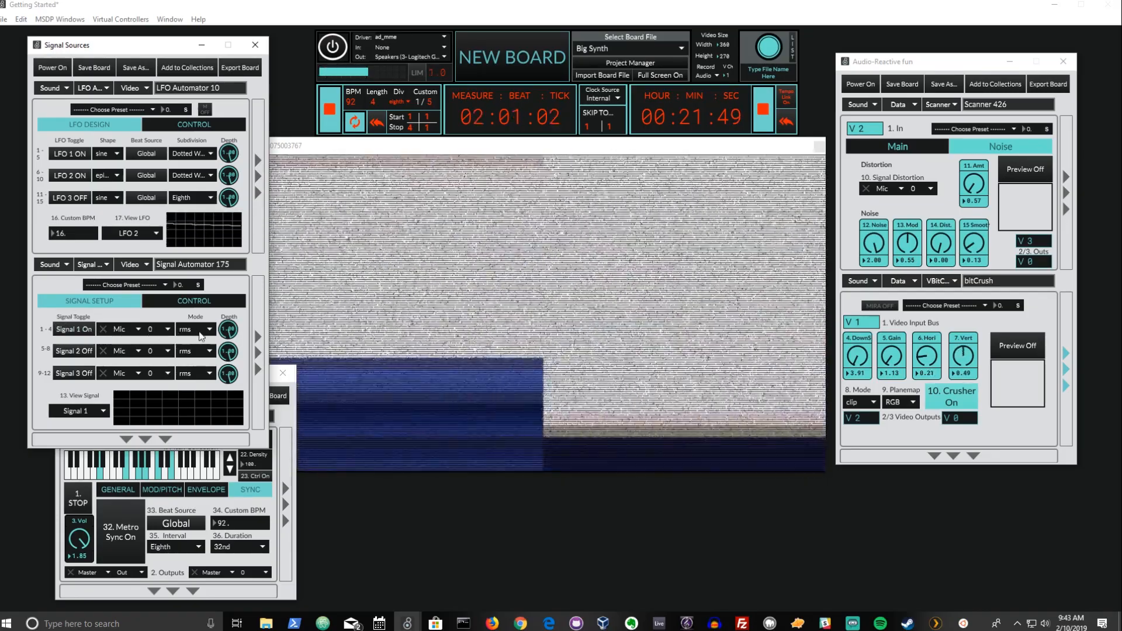
left_click(182, 568)
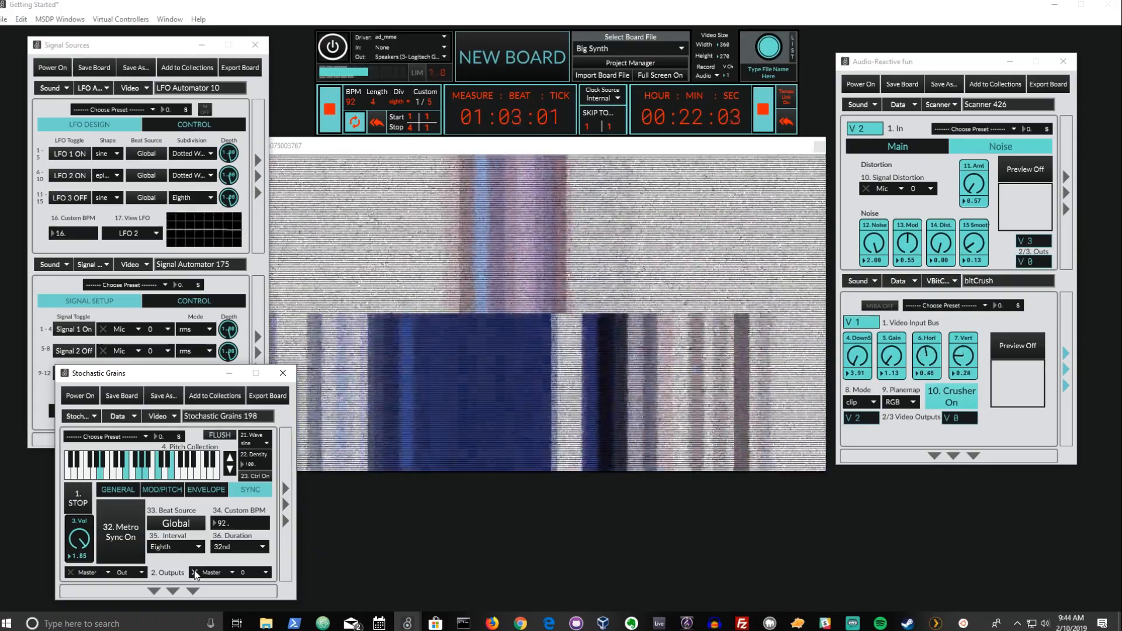
left_click(103, 331)
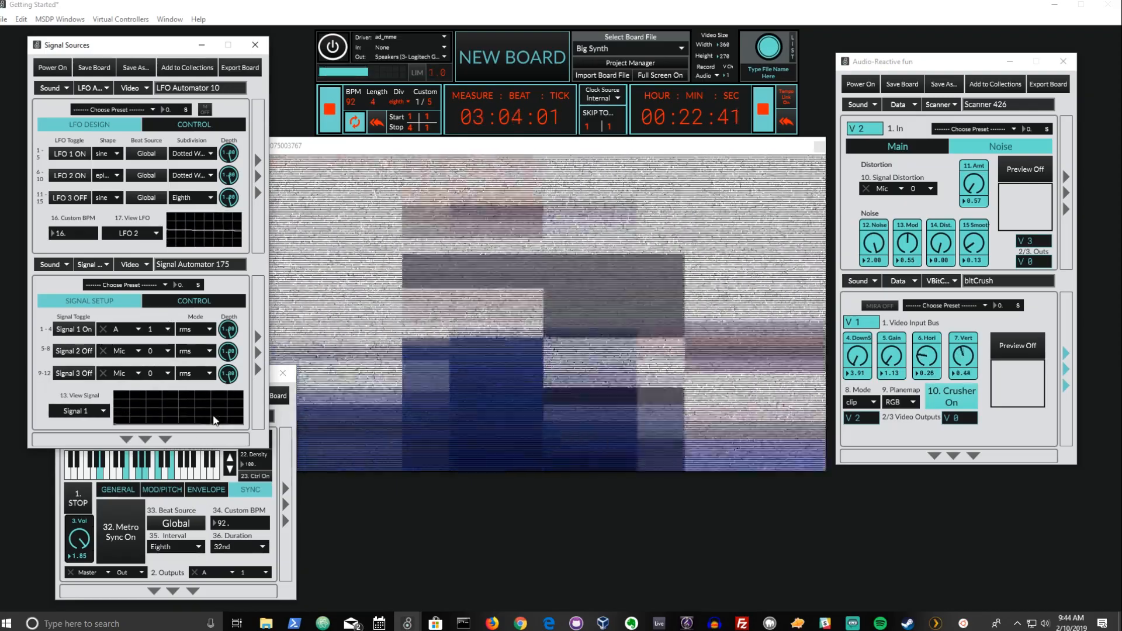
Rename the Scanner 426 module as Scanner and enter it as the destination in the Signal Automator's first control row.
left_click(179, 303)
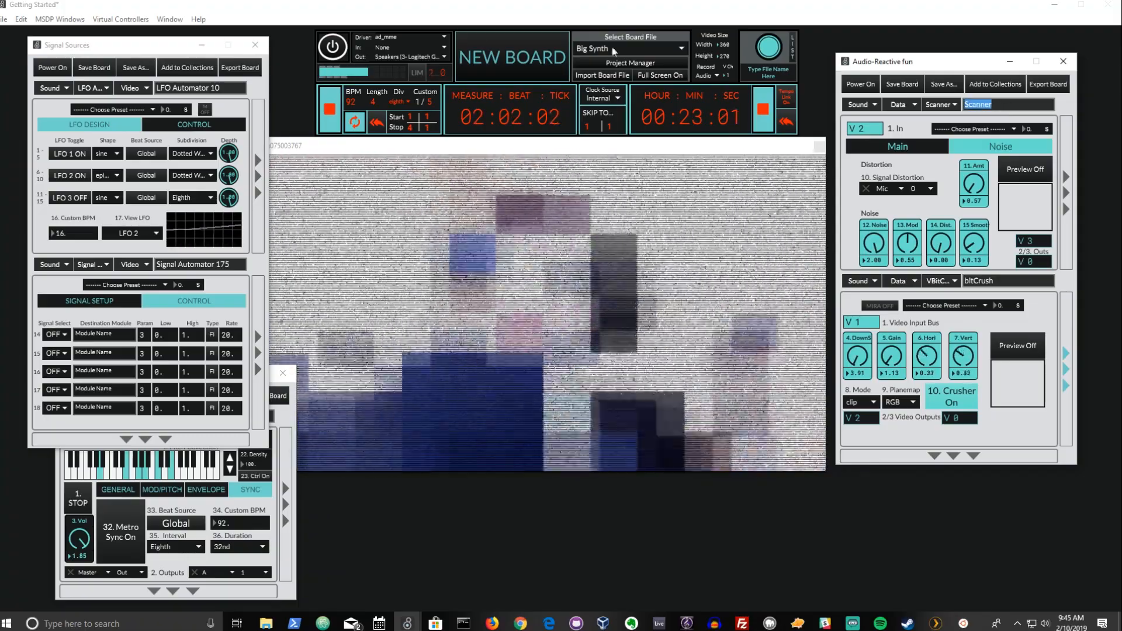
double_click(78, 334)
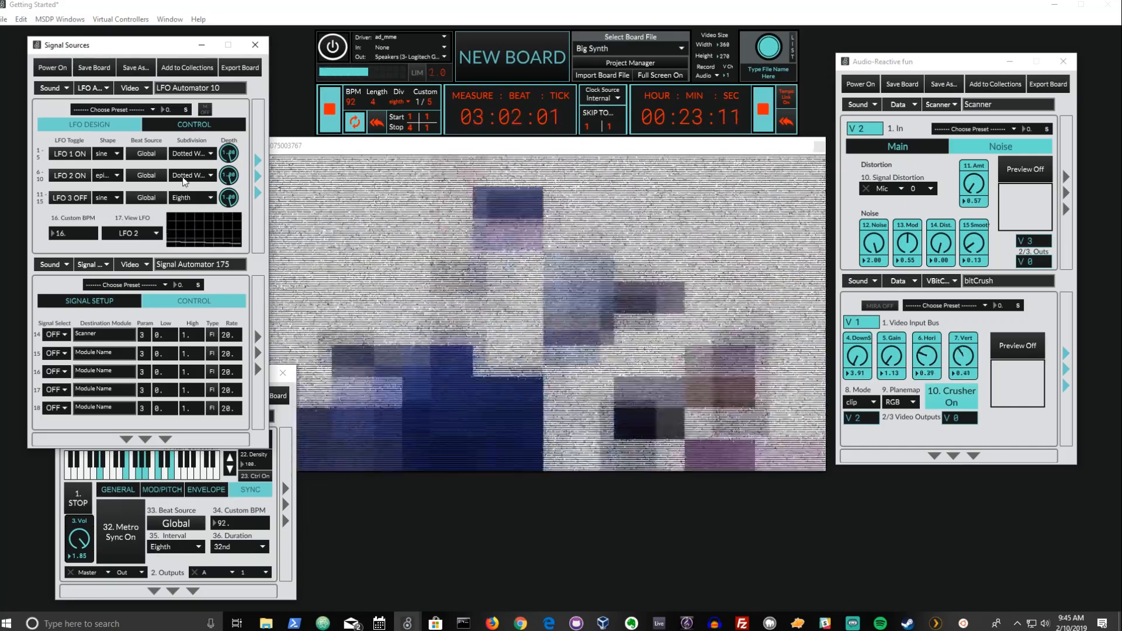
left_click(171, 123)
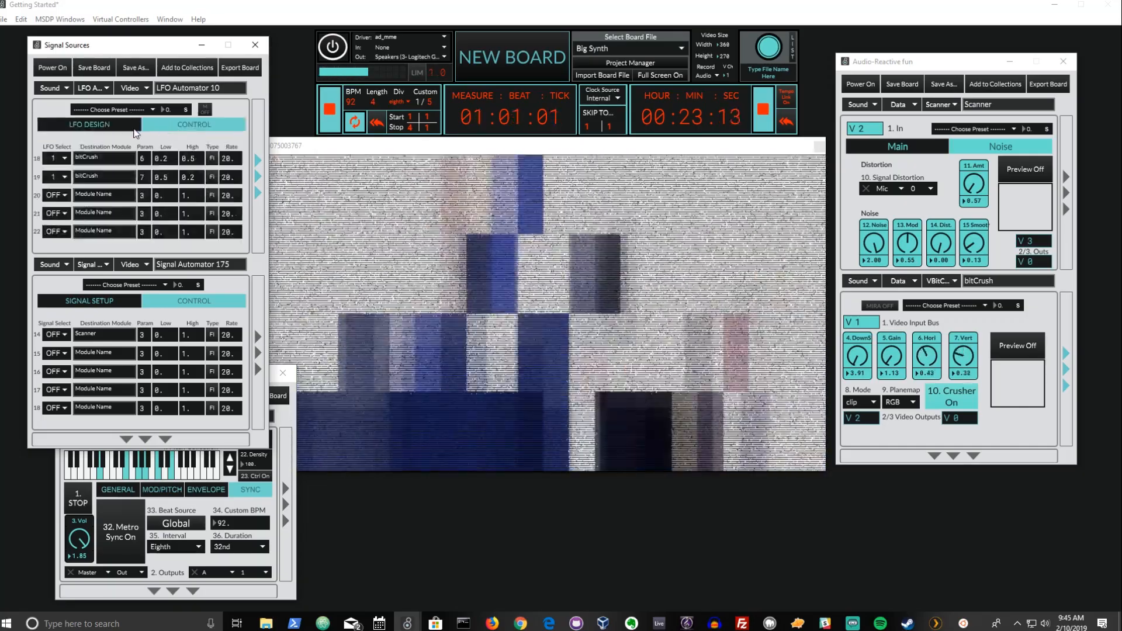
left_click(134, 129)
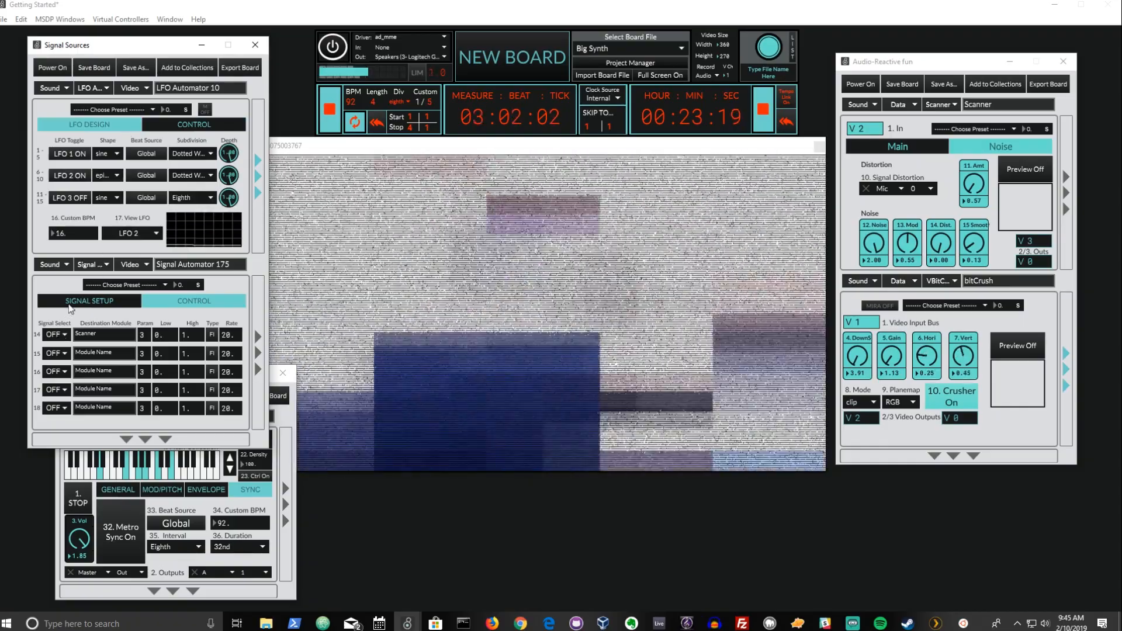
Assign Signal 1 to the Scanner's parameter 14 in the first control row and raise the row's high value.
left_click(141, 338)
type("14")
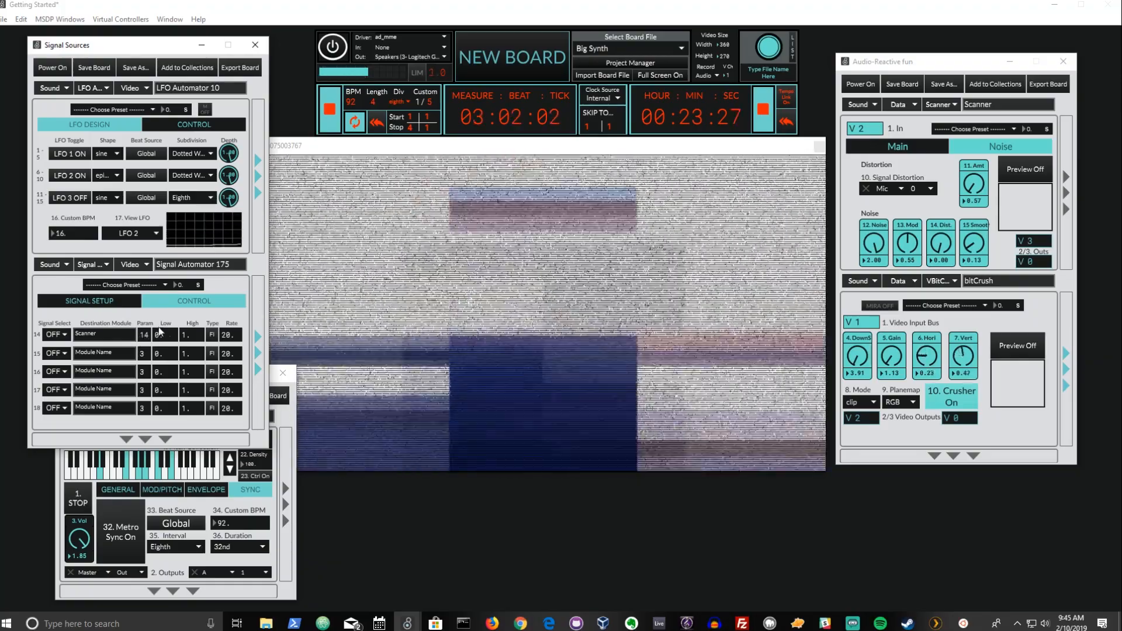
left_click(193, 336)
type("1")
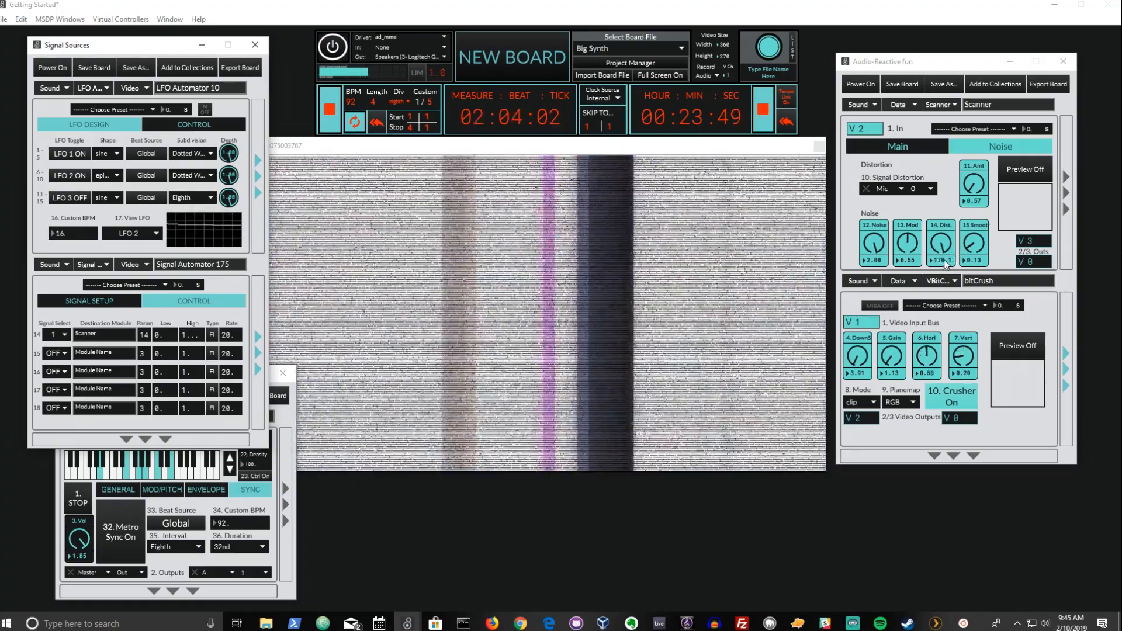
Check the Signal Automator's signal setup and set Stochastic Grains' sync duration to 16th.
left_click(95, 303)
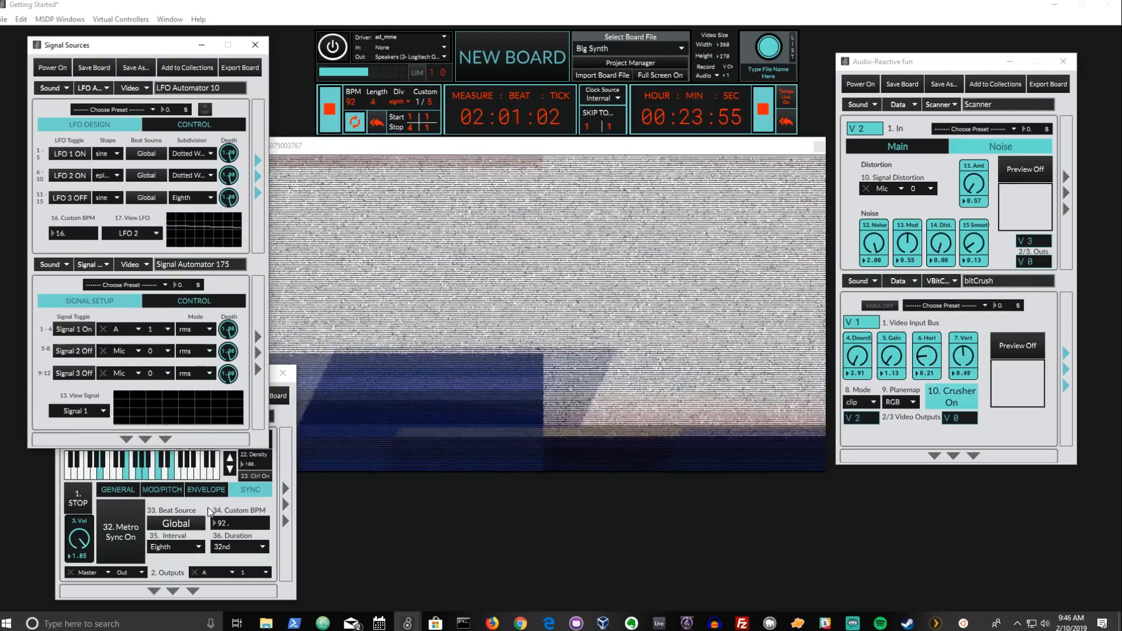
left_click(208, 510)
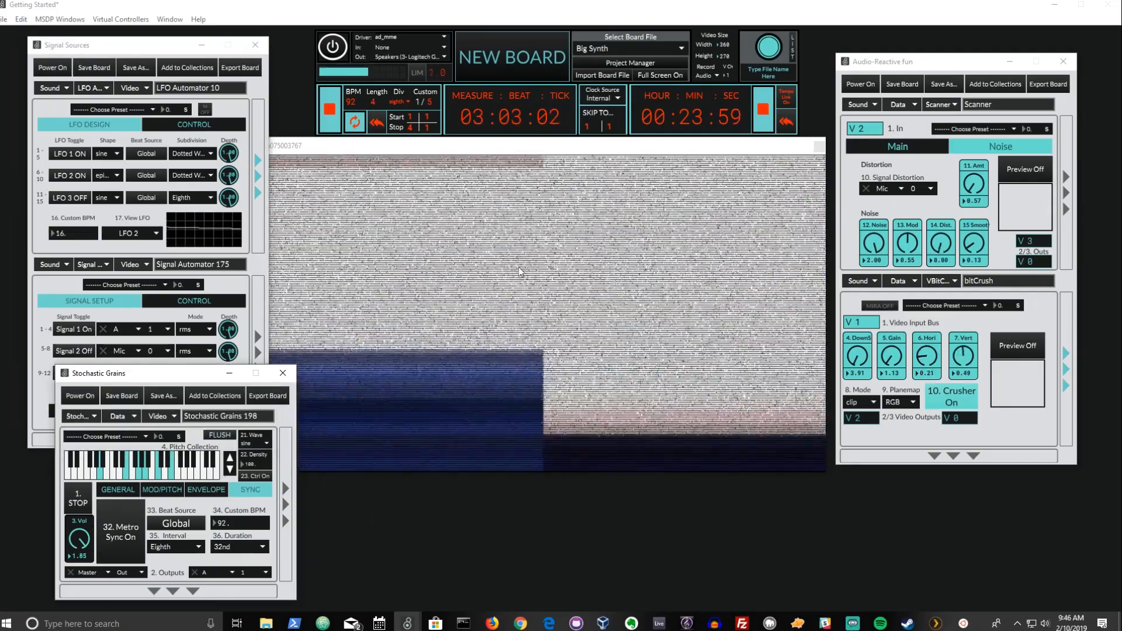
left_click(245, 551)
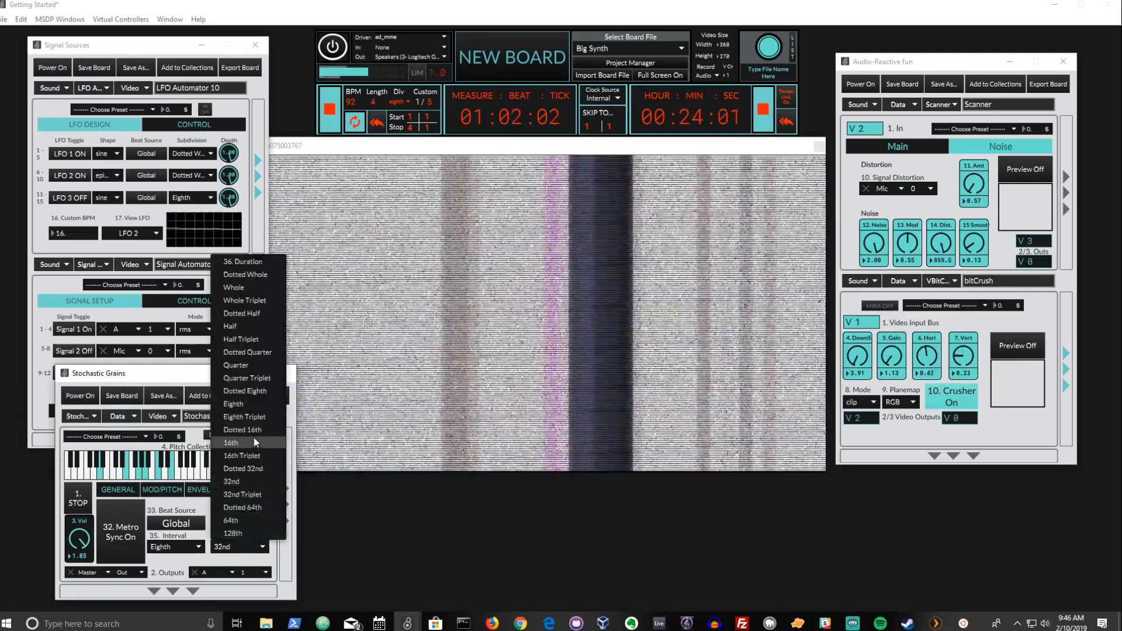
left_click(255, 442)
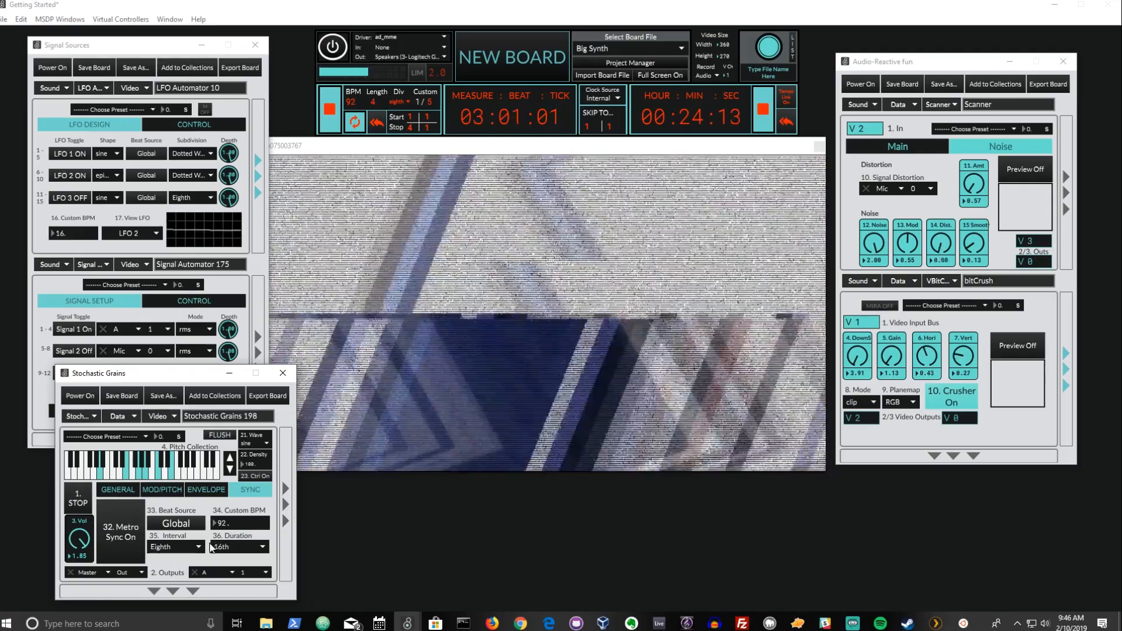
Set Stochastic Grains' sync interval to Quarter and duration to Dotted Eighth, and move the video window clear of the board.
left_click(129, 306)
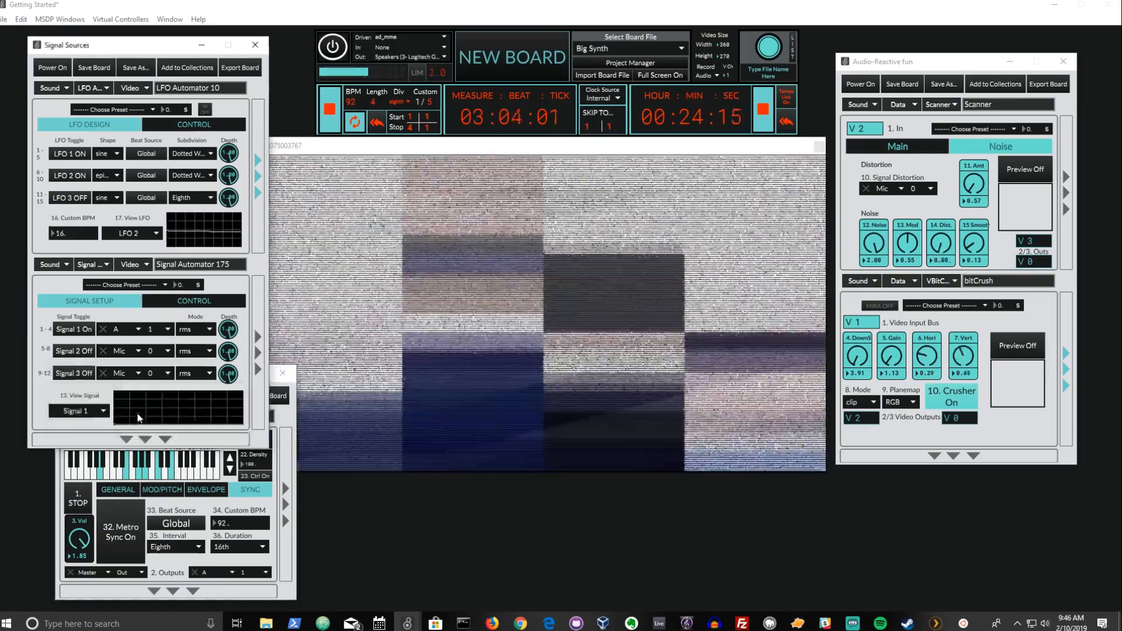
left_click(174, 565)
left_click(175, 548)
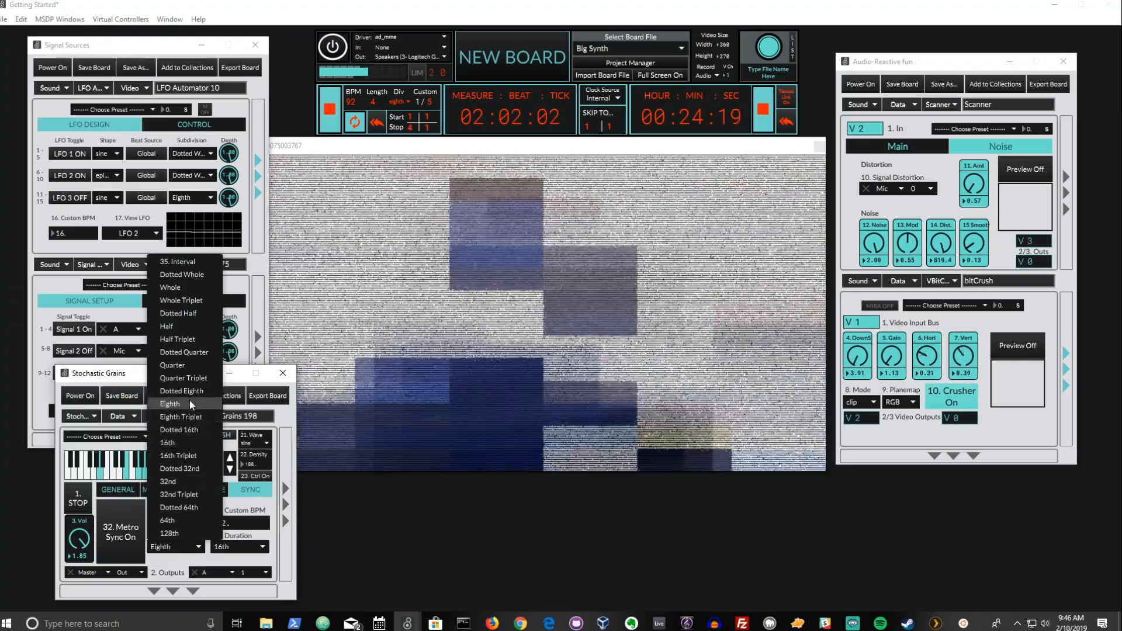
left_click(191, 368)
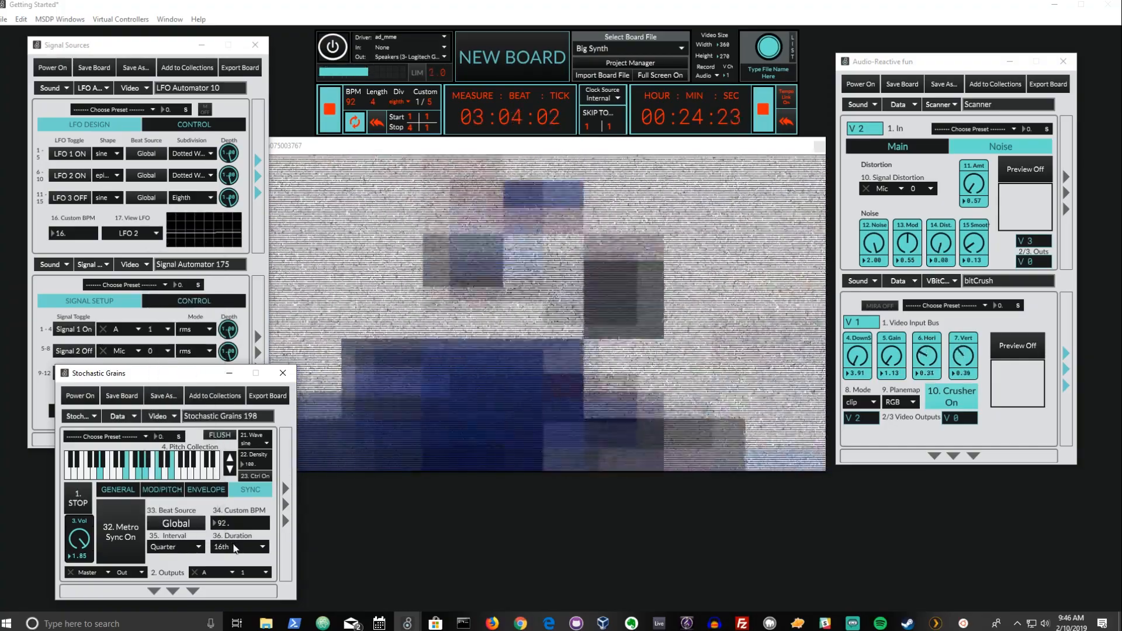
left_click(236, 545)
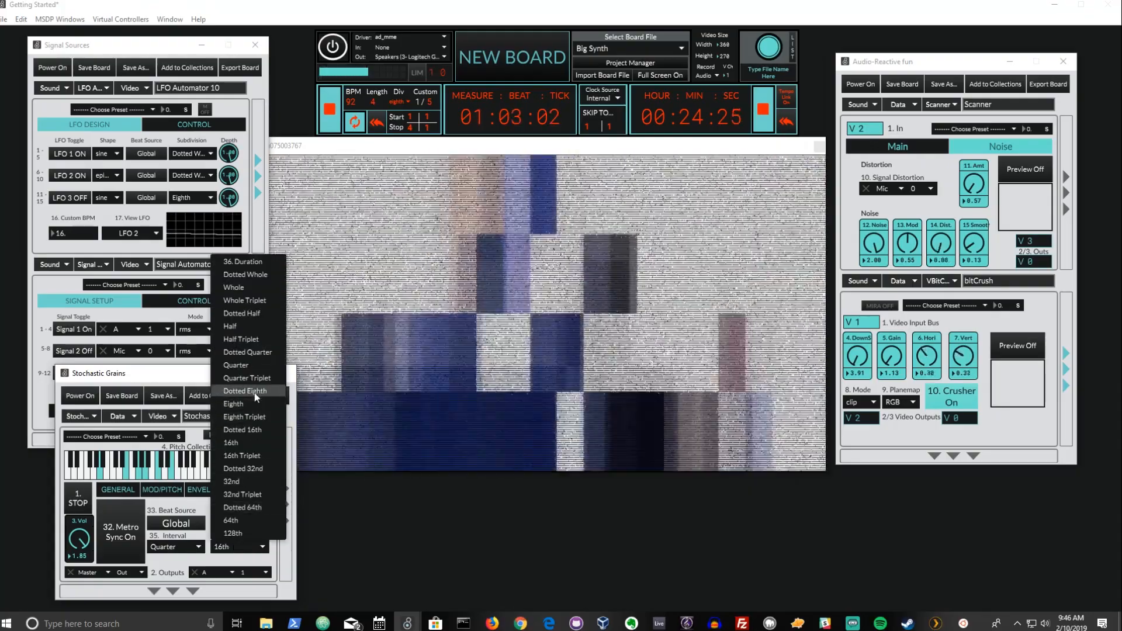
left_click(254, 393)
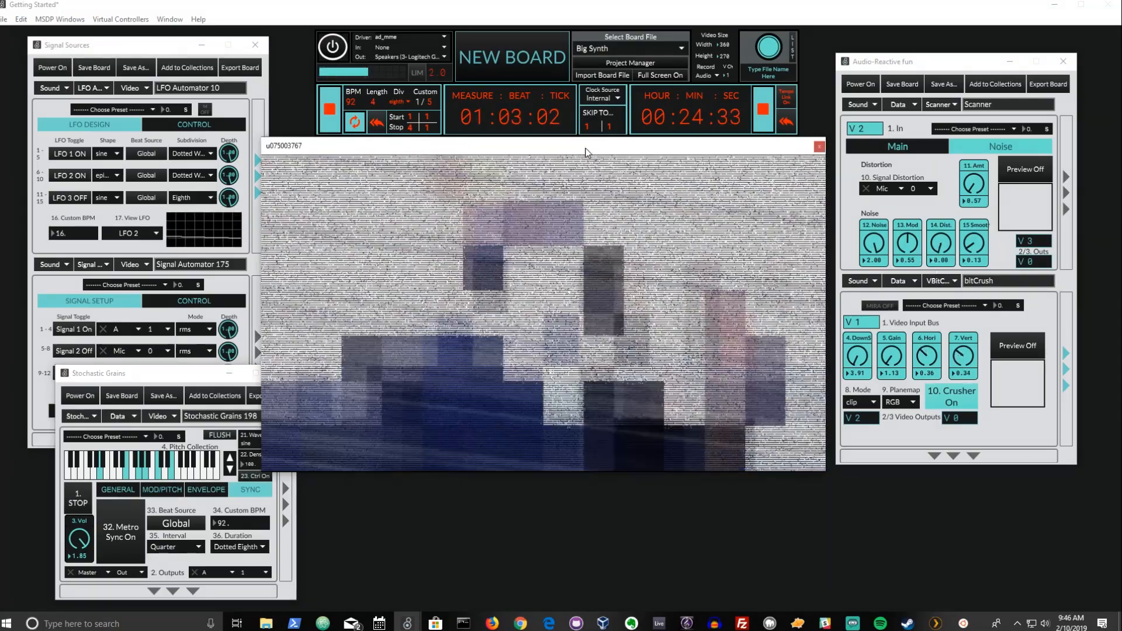
left_click_drag(589, 150, 643, 151)
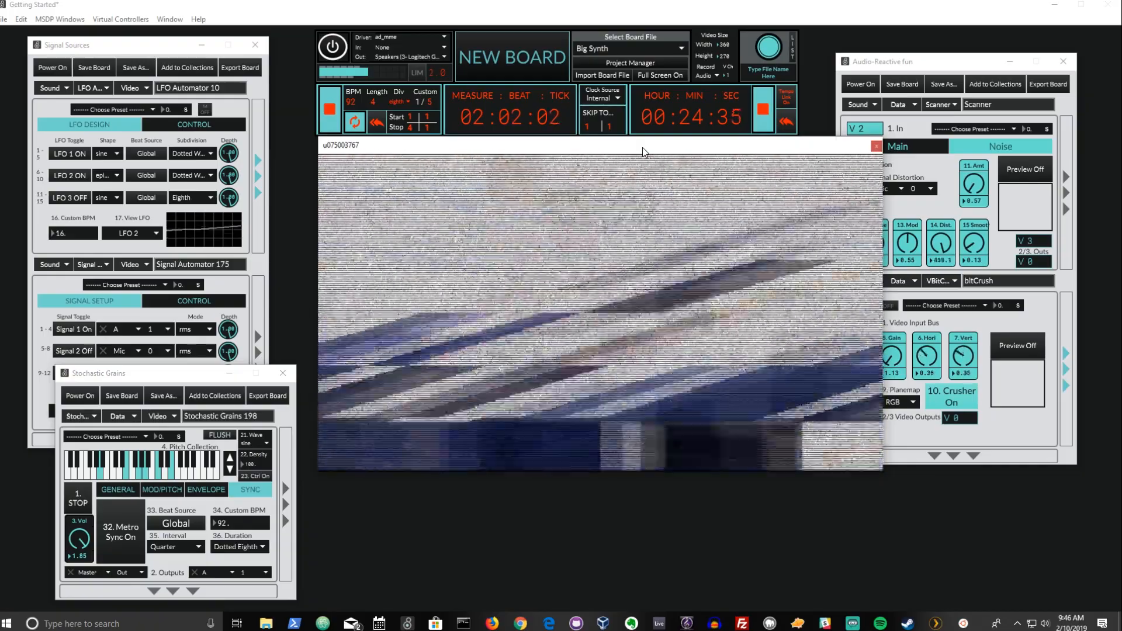